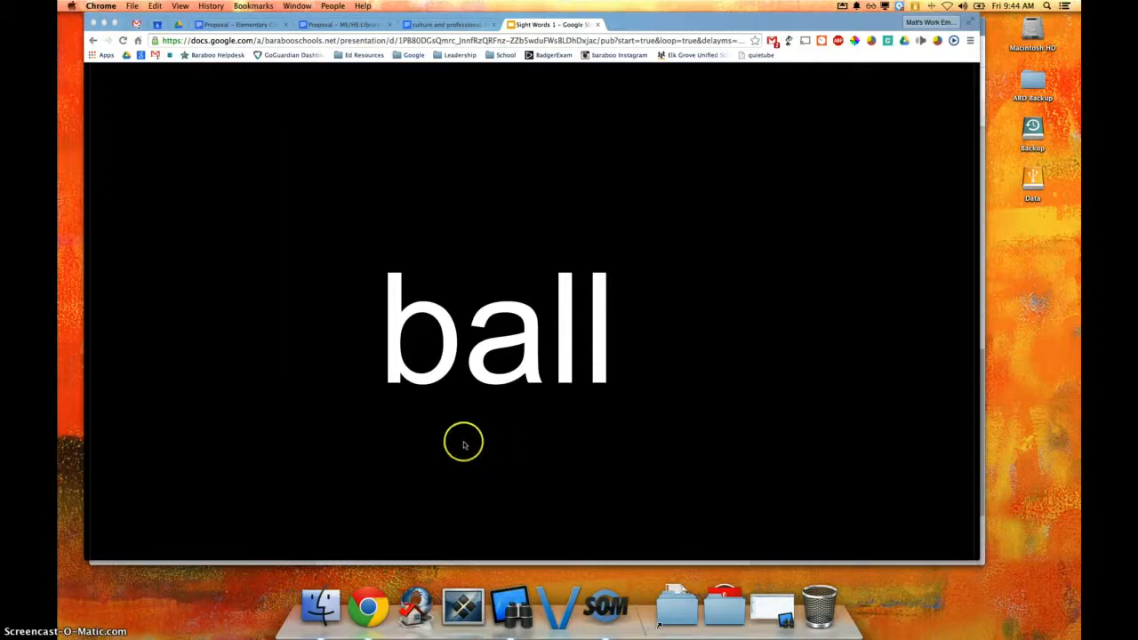
Step: Play the published sight-words slideshow to watch its slides advance automatically, and pause it
{"action": "left_click", "coordinate": [196, 525]}
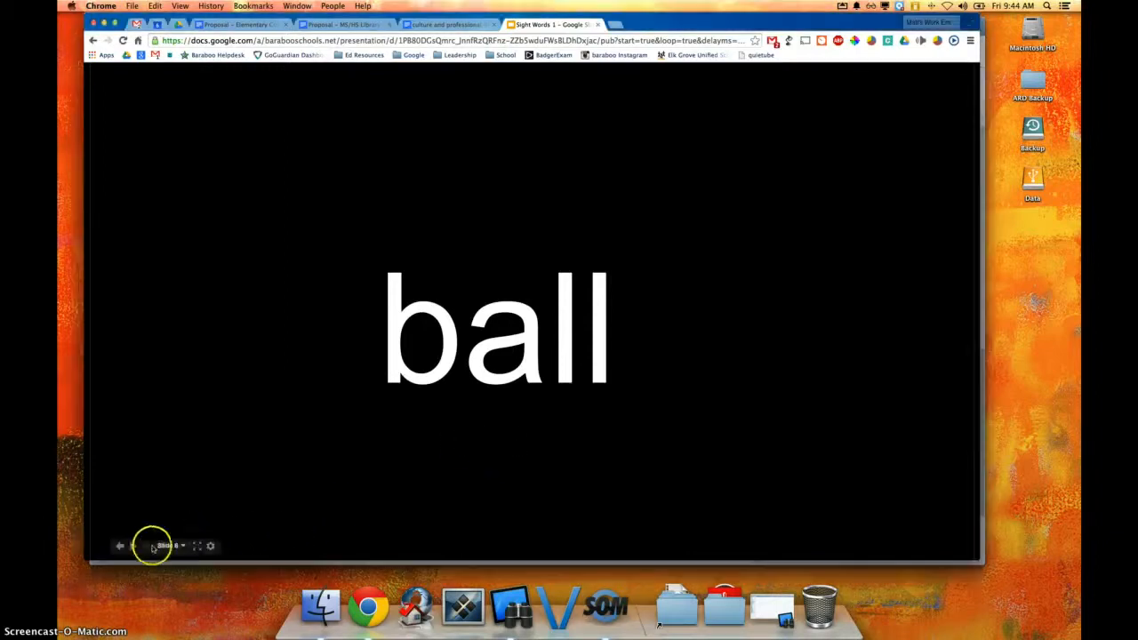
{"action": "left_click", "coordinate": [134, 546]}
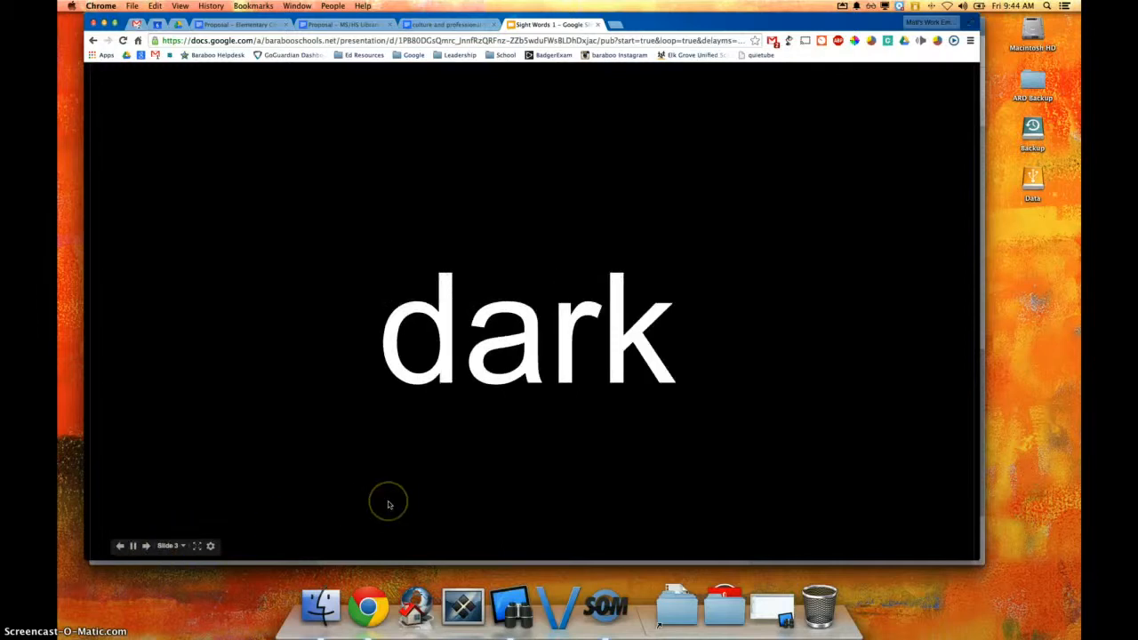
{"action": "left_click", "coordinate": [133, 547]}
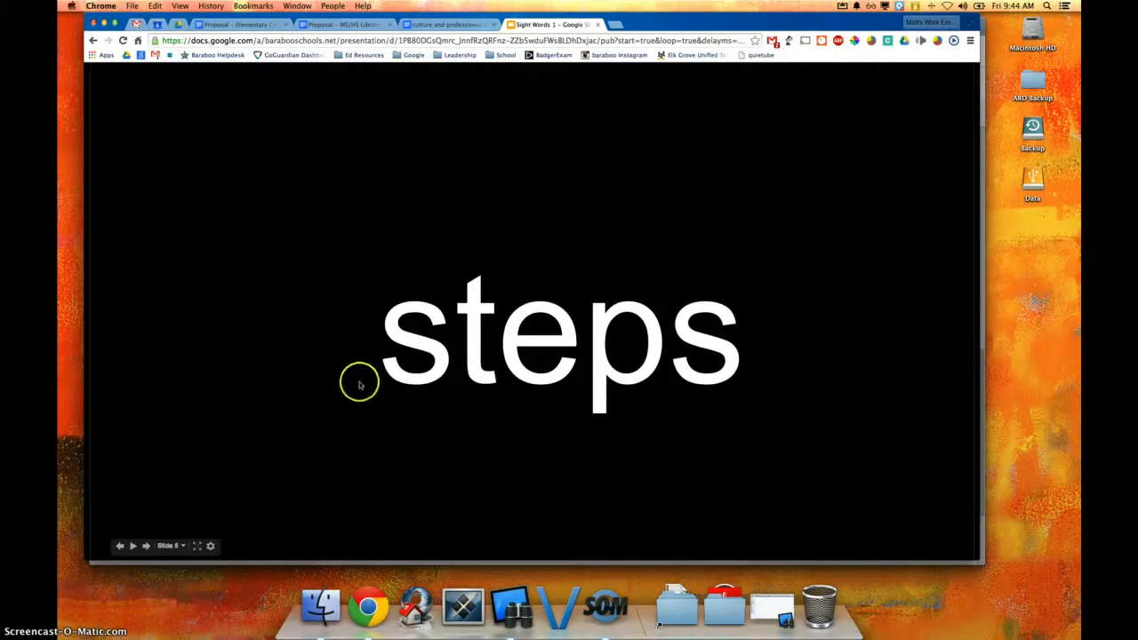
Step: Switch to Google Drive and create a new Google Slides presentation with the Simple Dark theme
{"action": "left_click", "coordinate": [176, 25]}
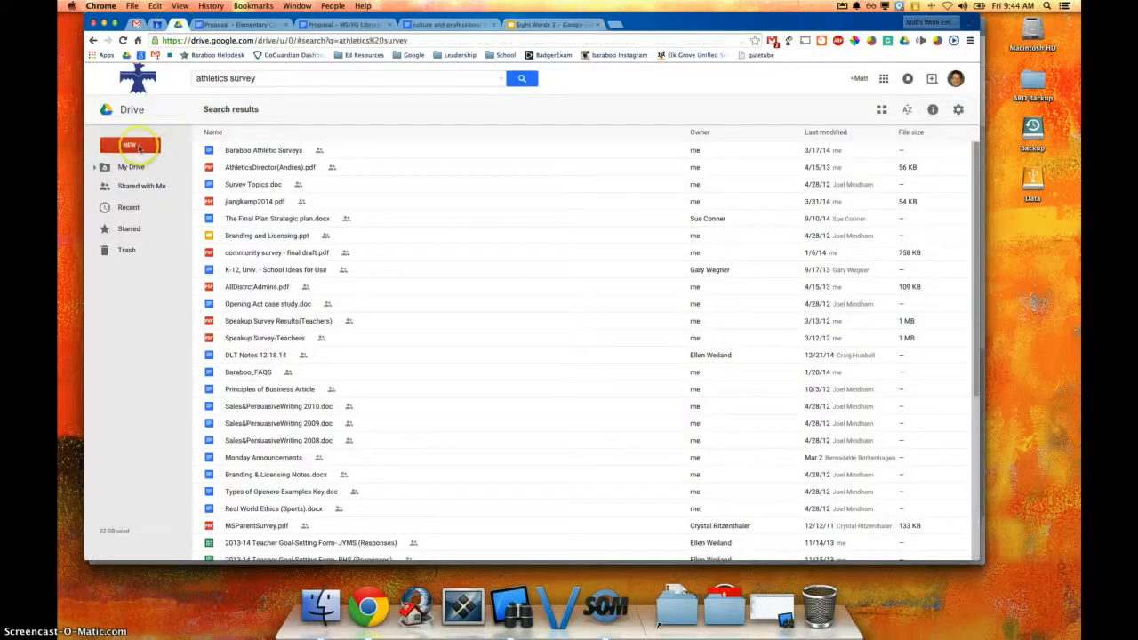
{"action": "left_click", "coordinate": [139, 148]}
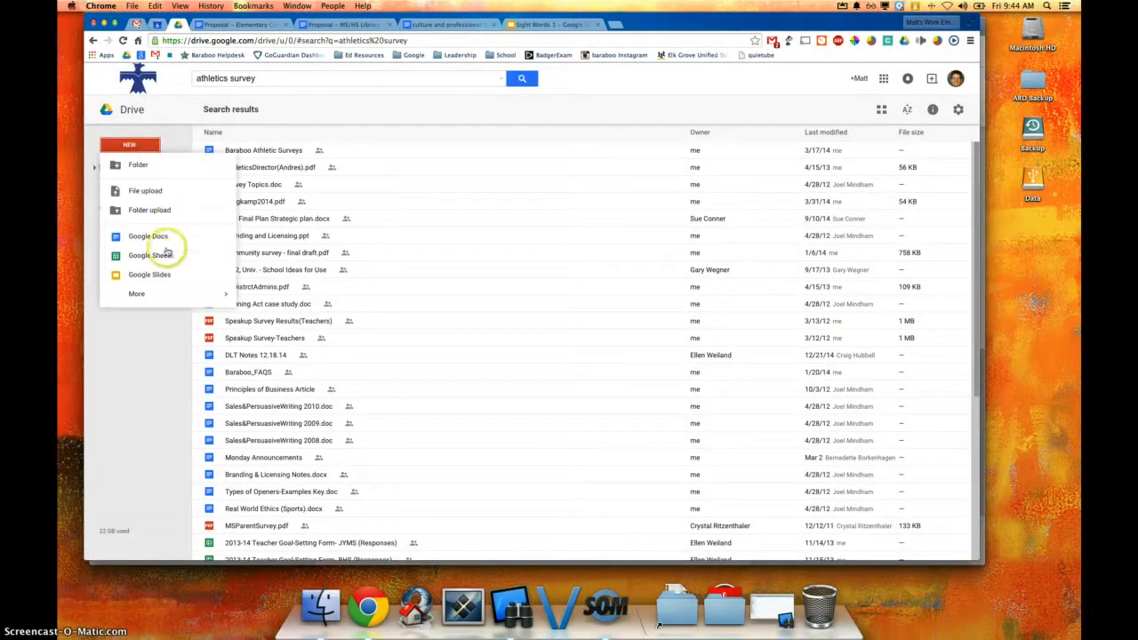
{"action": "left_click", "coordinate": [156, 274]}
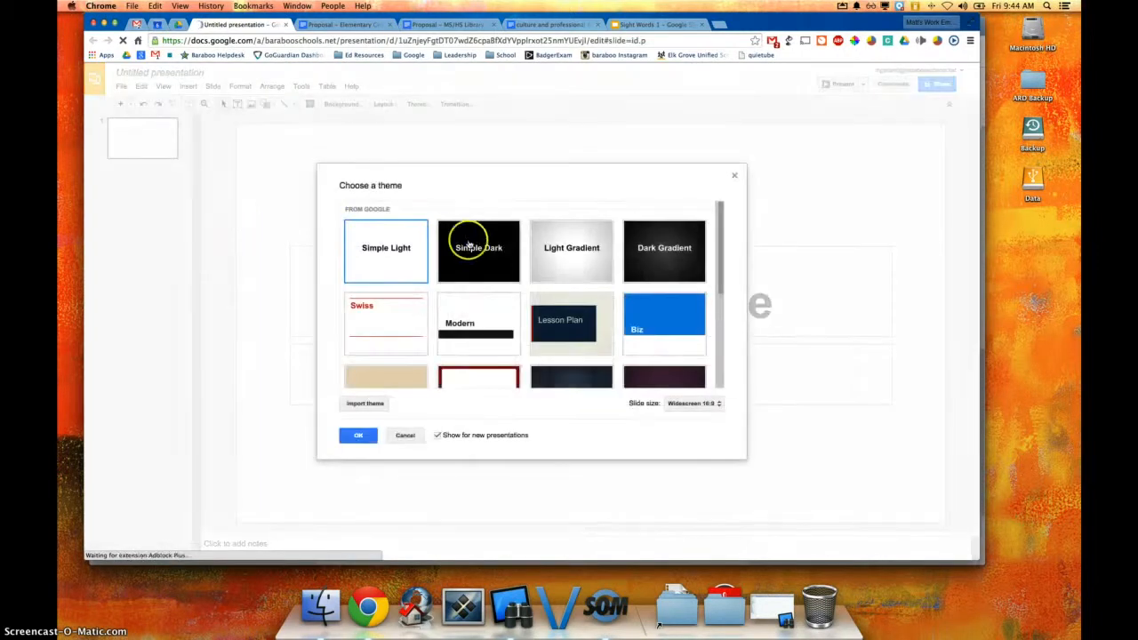
{"action": "left_click", "coordinate": [471, 248]}
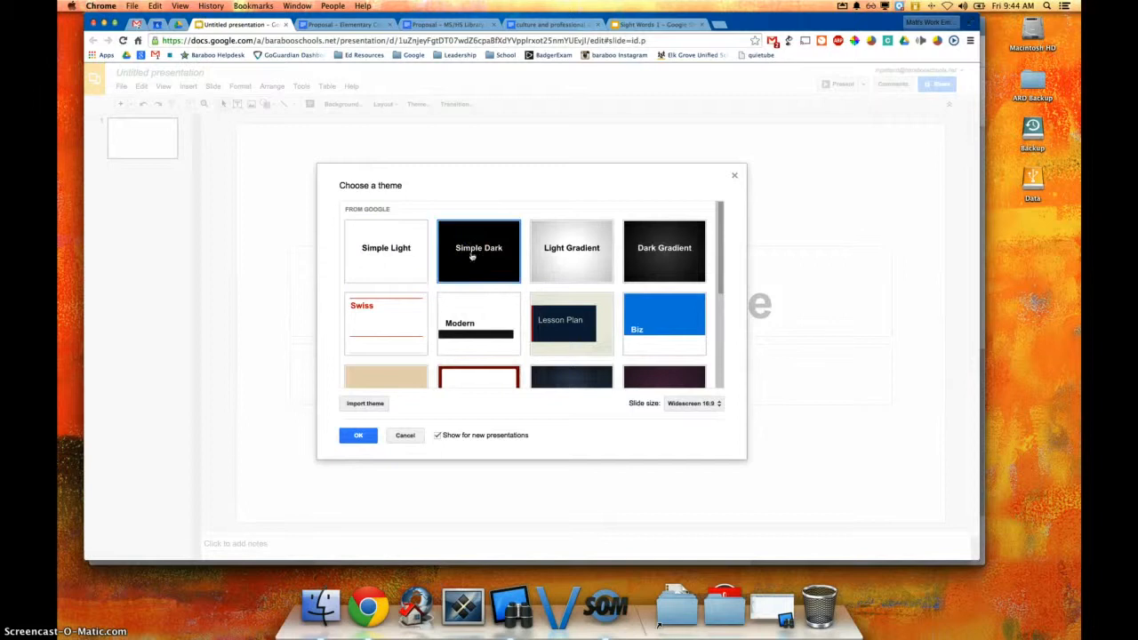
{"action": "left_click", "coordinate": [356, 436]}
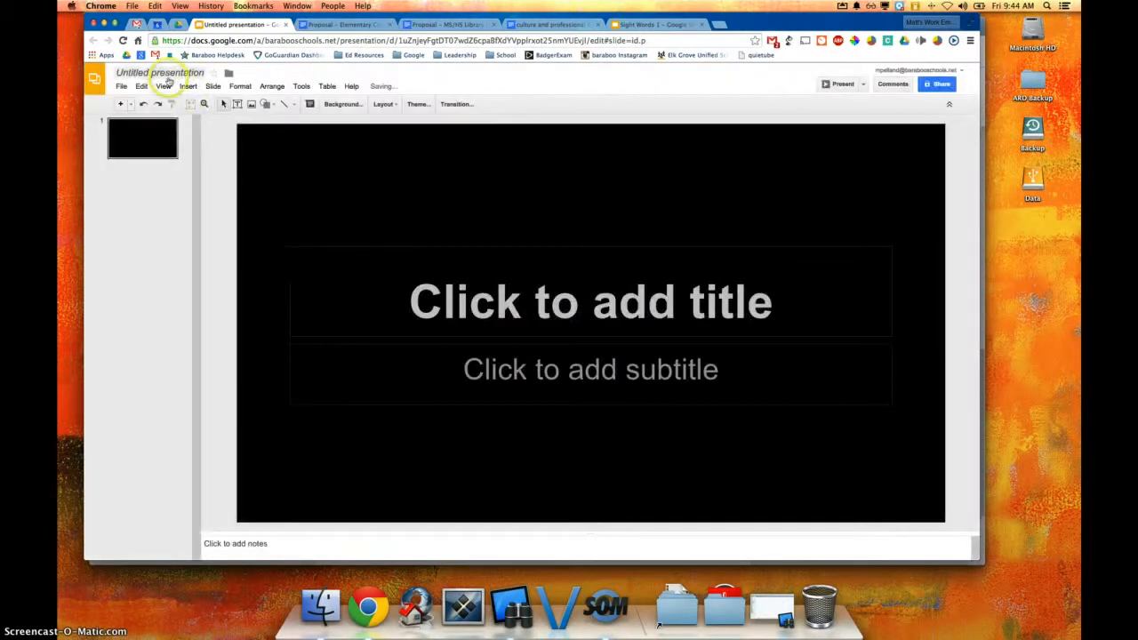
Step: Rename the untitled presentation as "Sight Words #1"
{"action": "left_click", "coordinate": [160, 73]}
{"action": "double_click", "coordinate": [495, 321]}
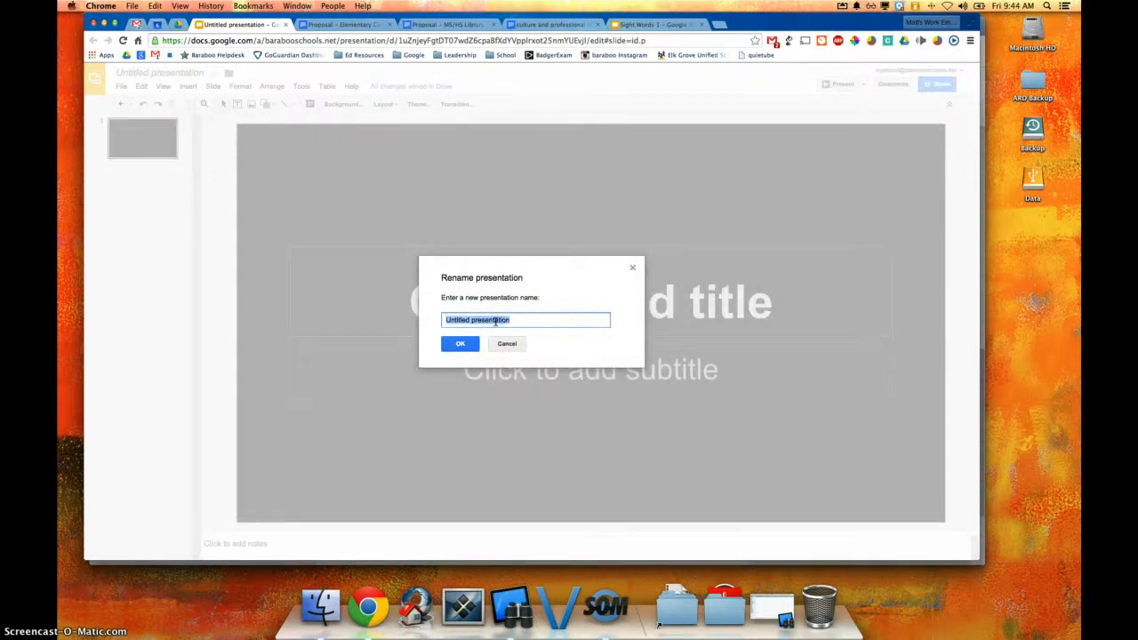
{"action": "type", "text": "S"}
{"action": "type", "text": "ight Words #1"}
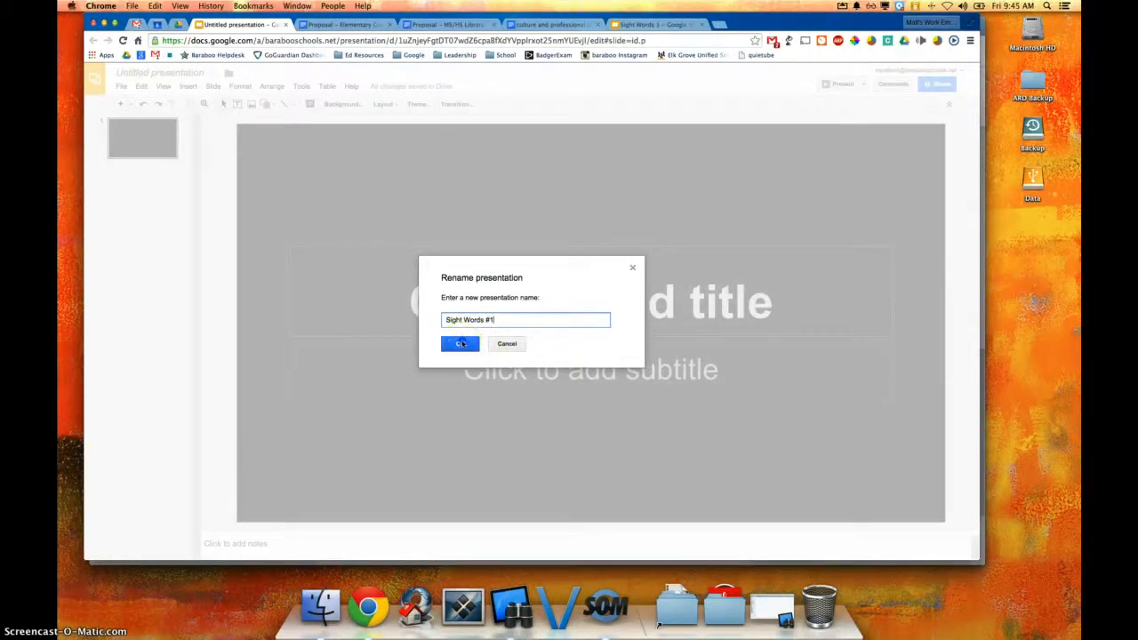
{"action": "left_click", "coordinate": [460, 343]}
Step: Fill in the title slide with the title "Sight Words" and the subtitle "#1"
{"action": "left_click", "coordinate": [526, 293]}
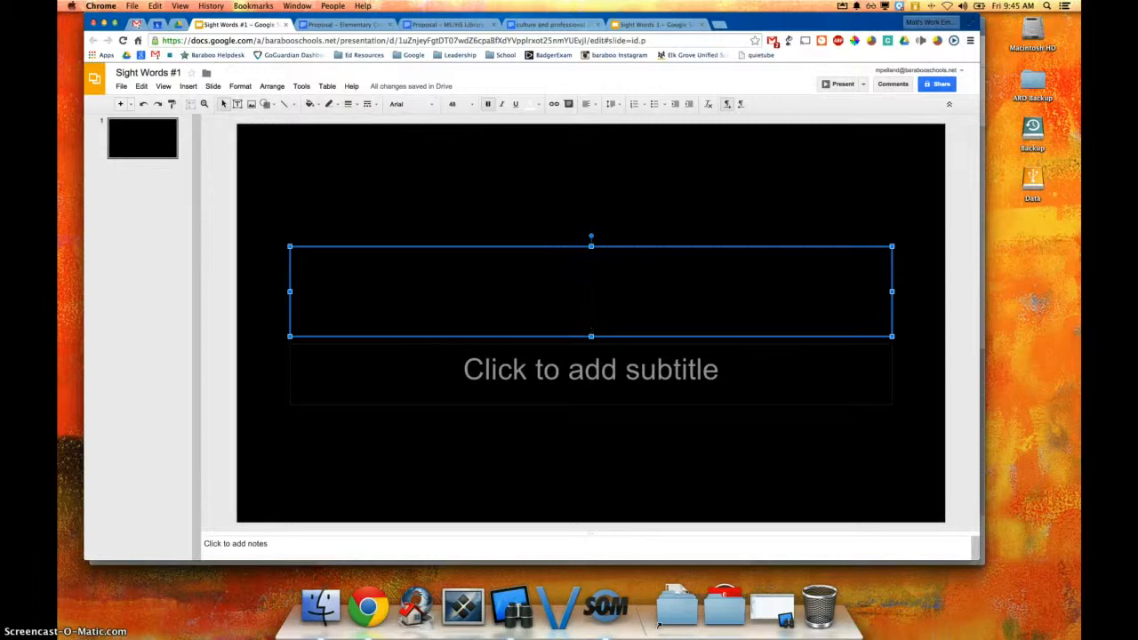
{"action": "type", "text": "Sight "}
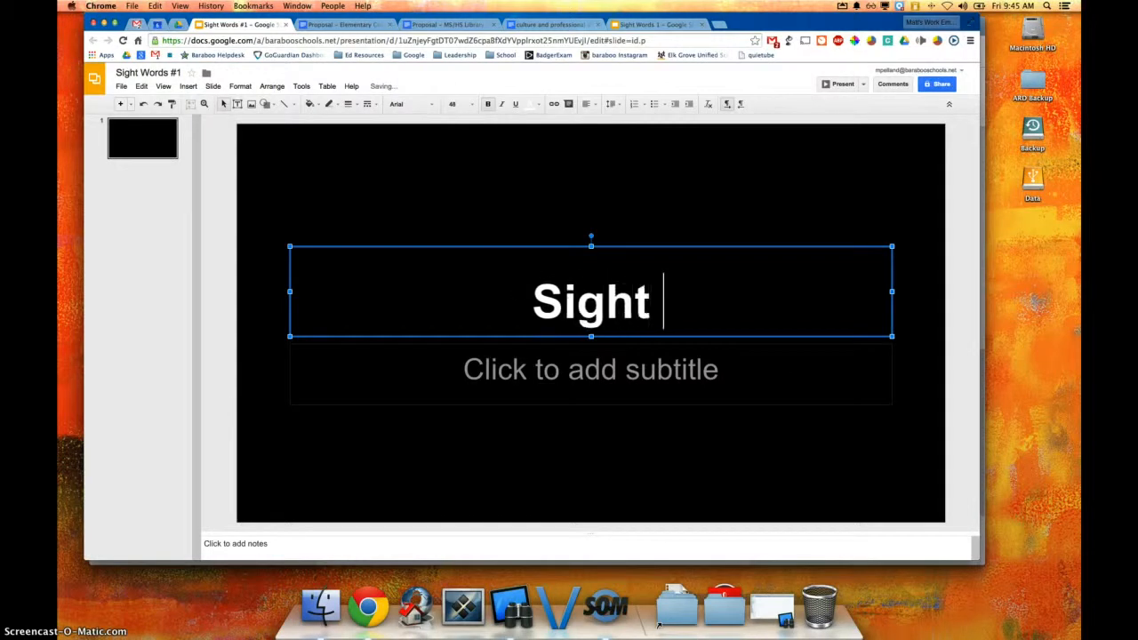
{"action": "type", "text": "Words"}
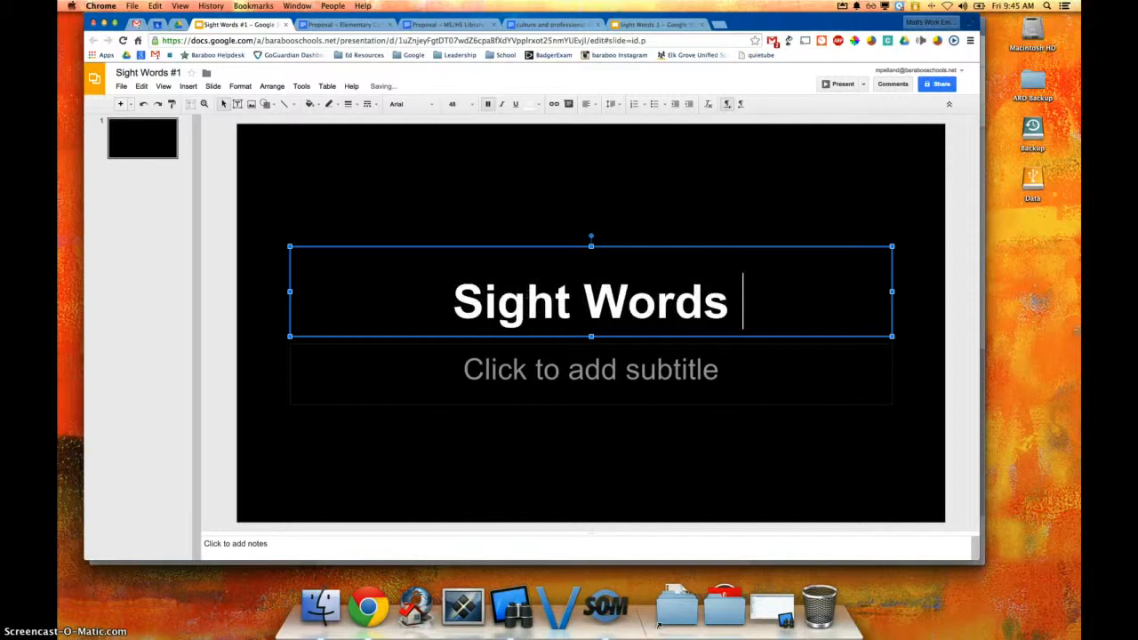
{"action": "left_click", "coordinate": [519, 365]}
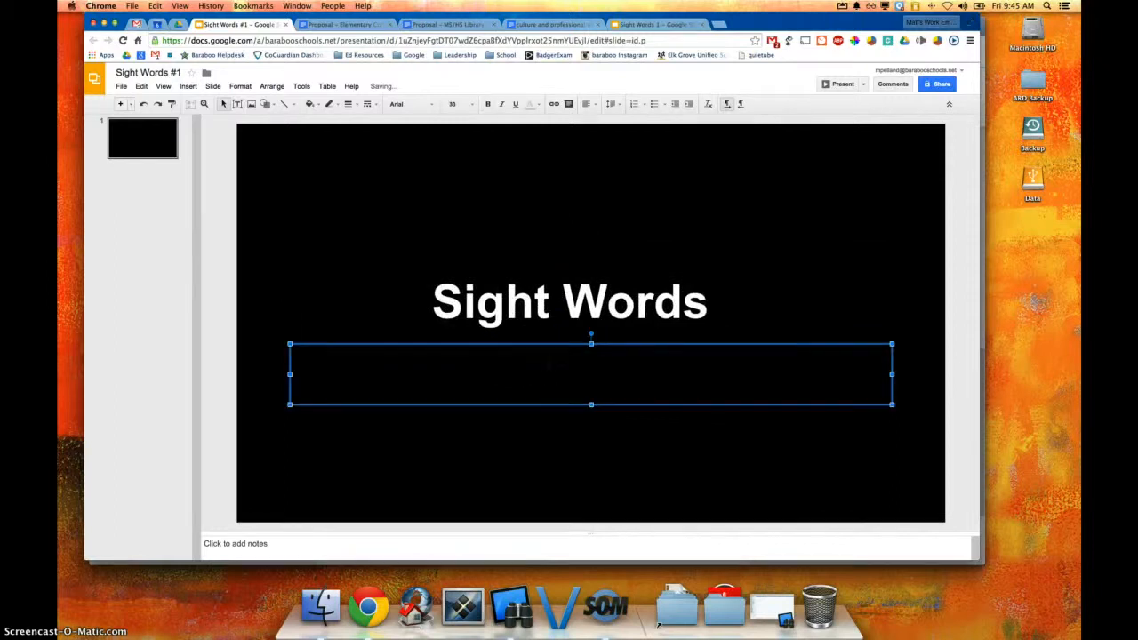
{"action": "type", "text": "#1"}
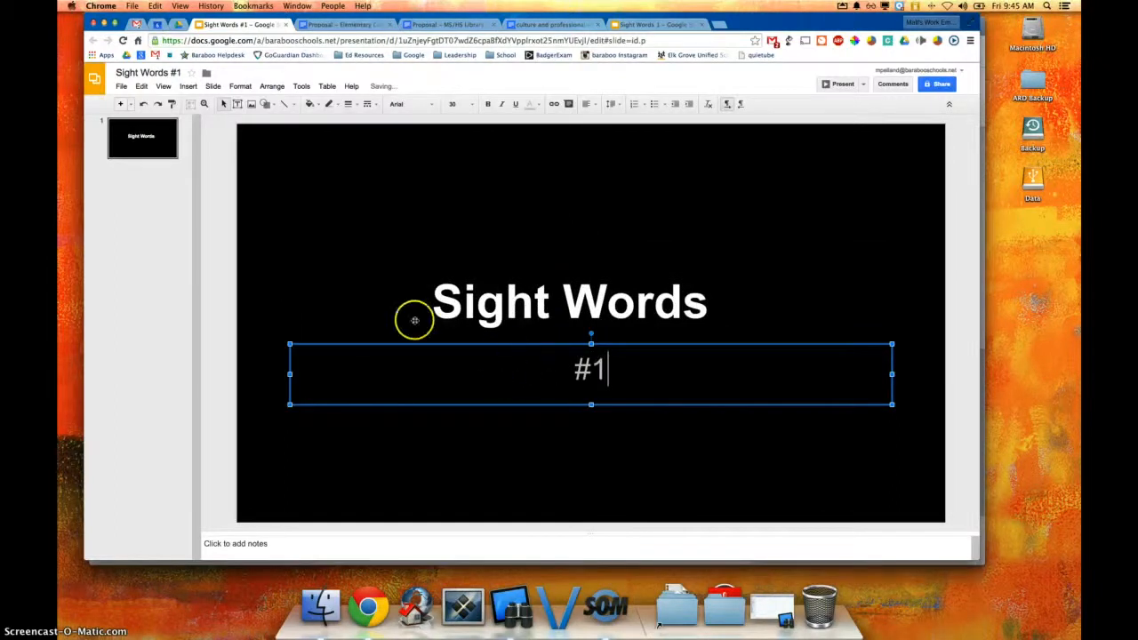
{"action": "left_click", "coordinate": [141, 210]}
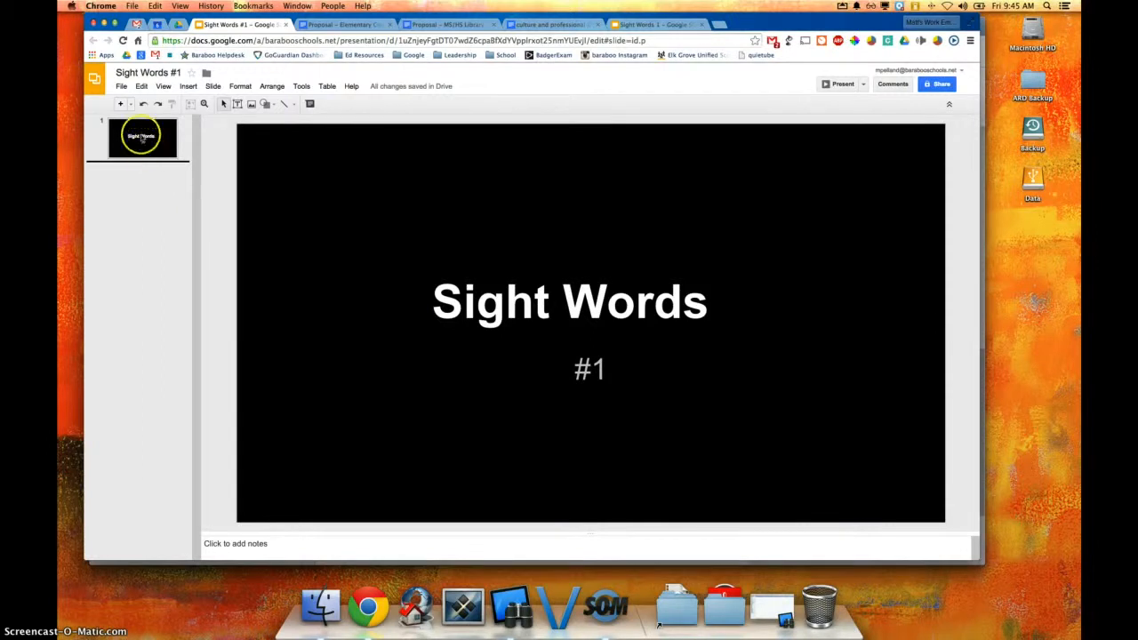
Step: Add a Blank-layout slide after the title slide and place a wide text box in its middle containing "girl"
{"action": "left_click", "coordinate": [131, 105]}
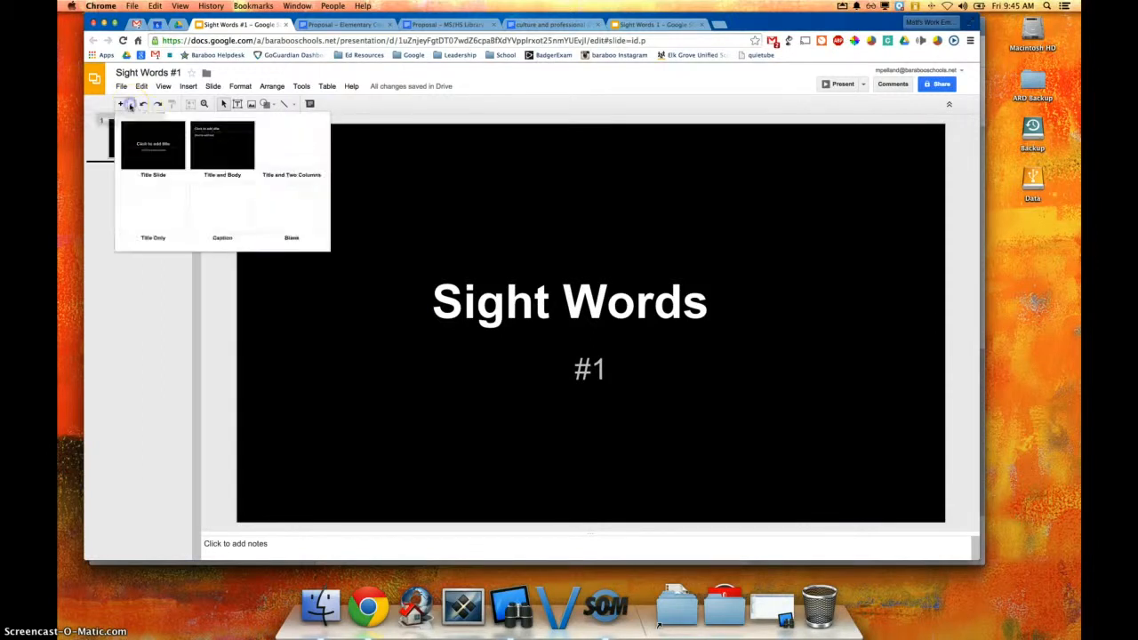
{"action": "left_click", "coordinate": [297, 217]}
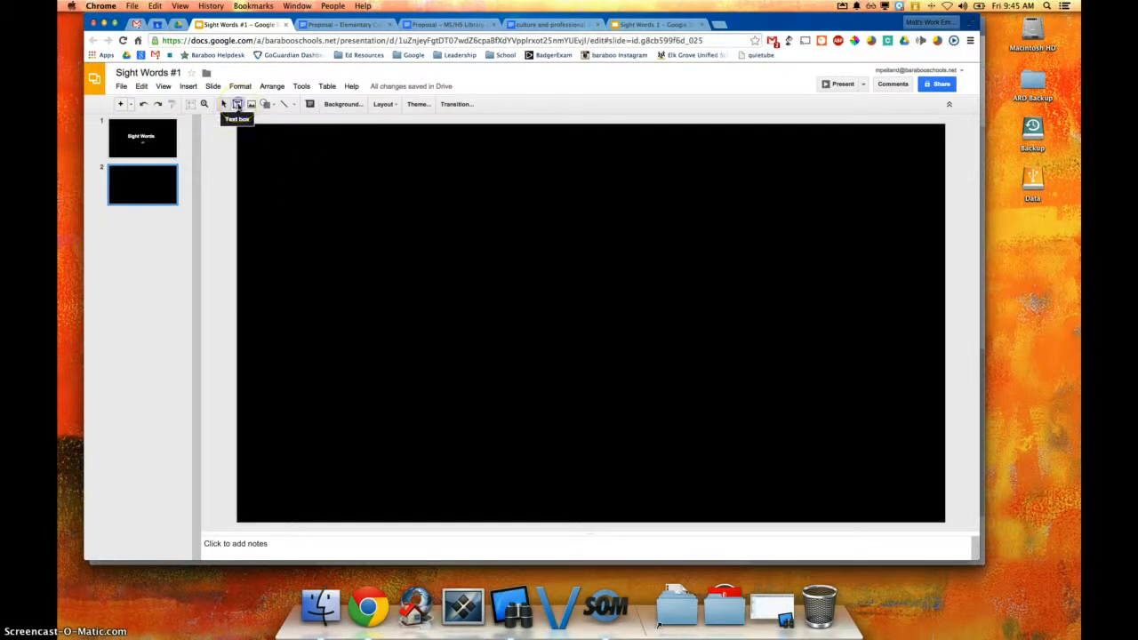
{"action": "left_click", "coordinate": [238, 105]}
{"action": "left_click_drag", "start_coordinate": [400, 256], "coordinate": [759, 397]}
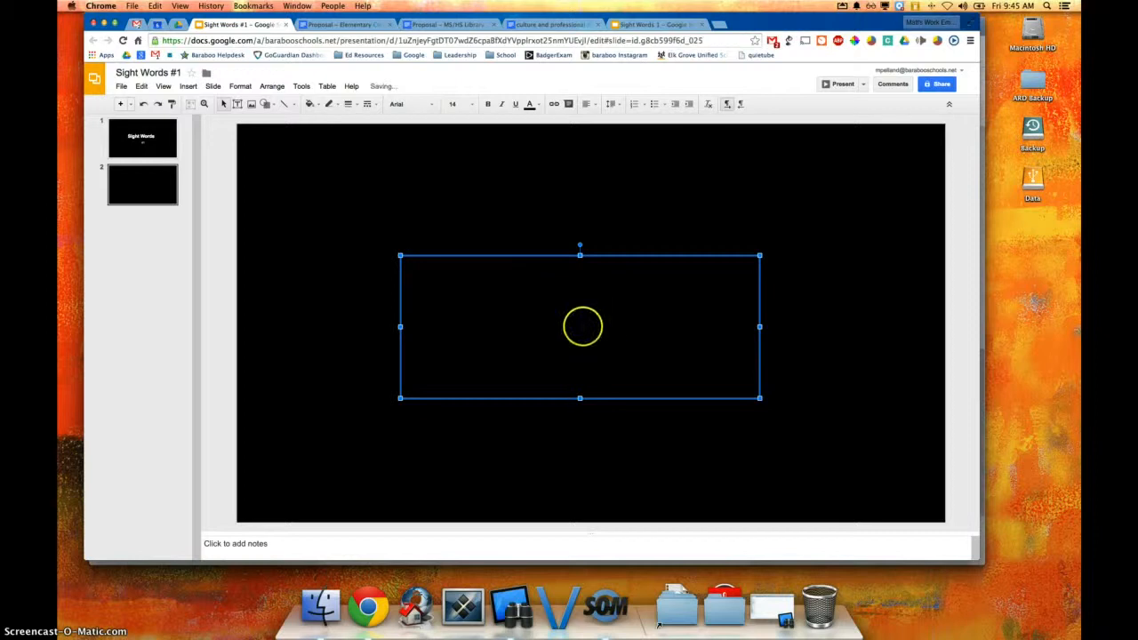
Step: Set the word "girl" to font size 125 and colour it white
{"action": "left_click_drag", "start_coordinate": [433, 273], "coordinate": [382, 274]}
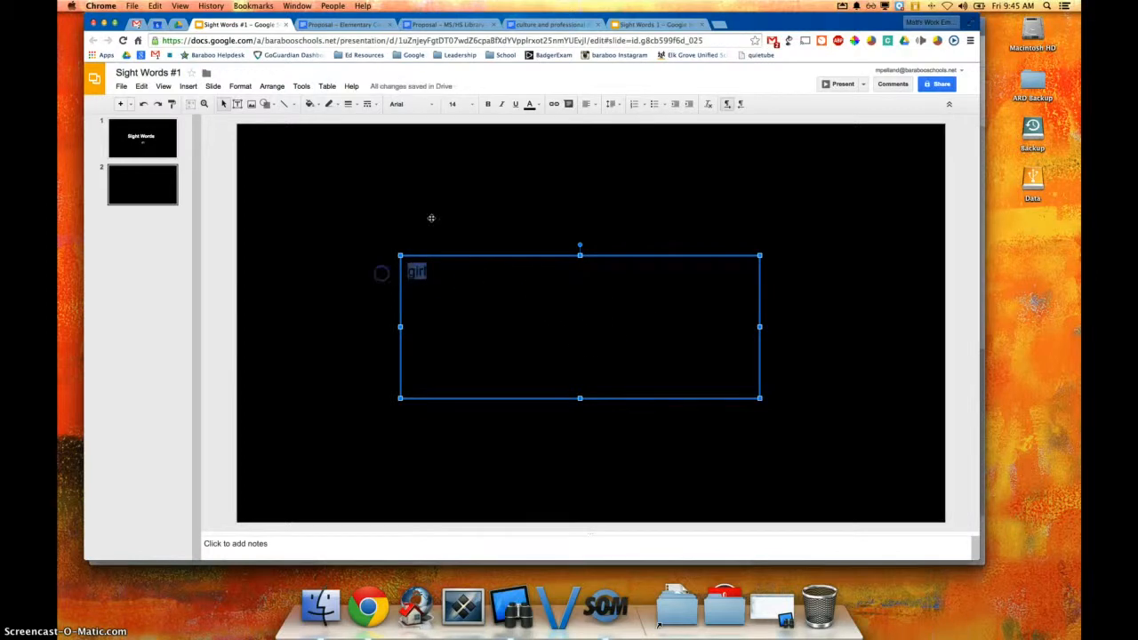
{"action": "left_click", "coordinate": [453, 104]}
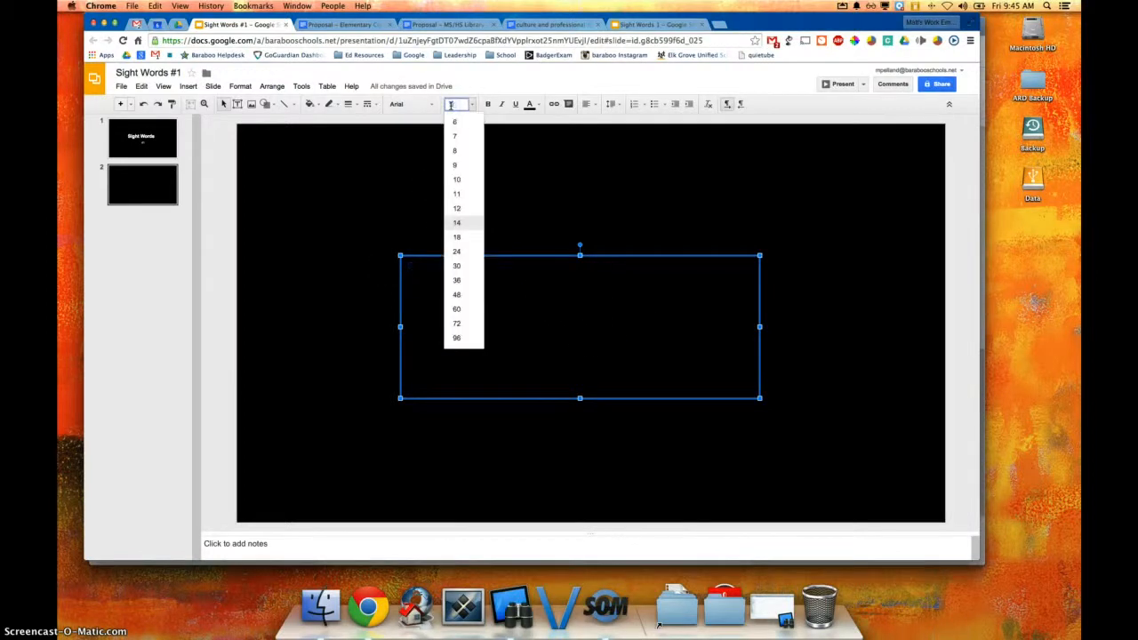
{"action": "key", "text": "Return"}
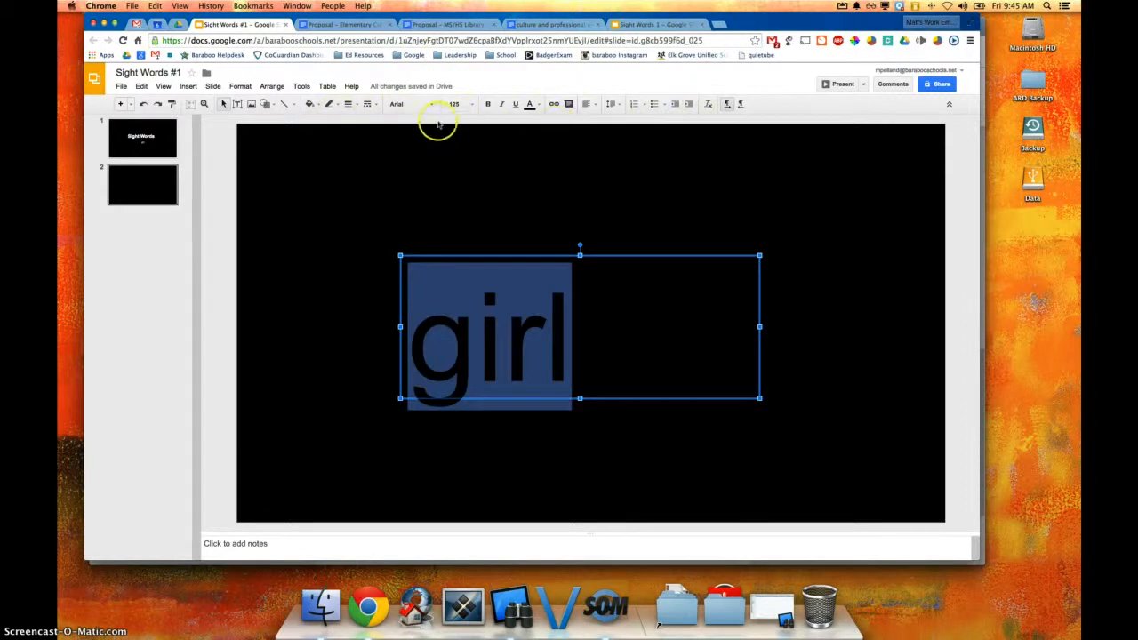
{"action": "left_click", "coordinate": [538, 107]}
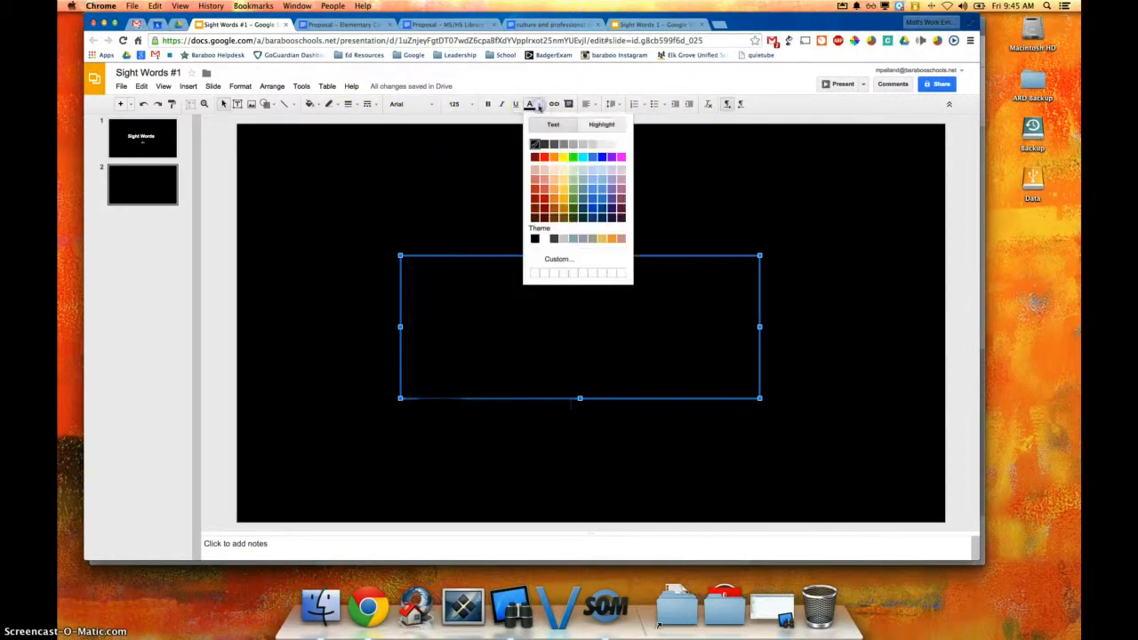
{"action": "left_click", "coordinate": [625, 147]}
{"action": "left_click", "coordinate": [656, 156]}
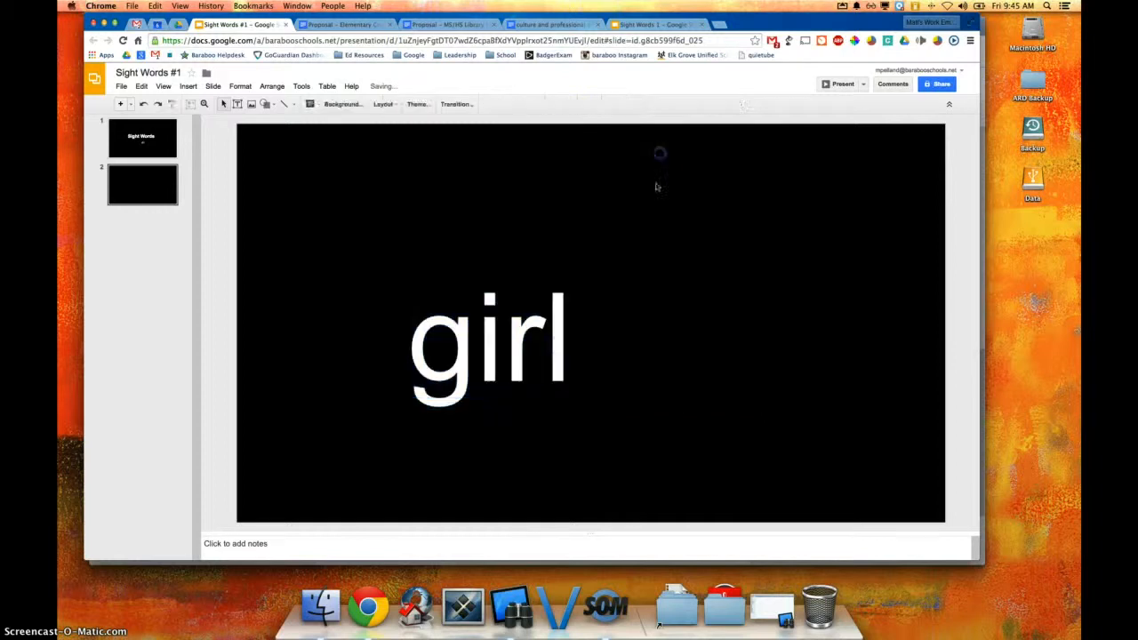
Step: Move the "girl" text box slightly to the right so the word sits nearer the slide's centre
{"action": "left_click", "coordinate": [569, 341]}
{"action": "left_click_drag", "start_coordinate": [536, 257], "coordinate": [581, 254]}
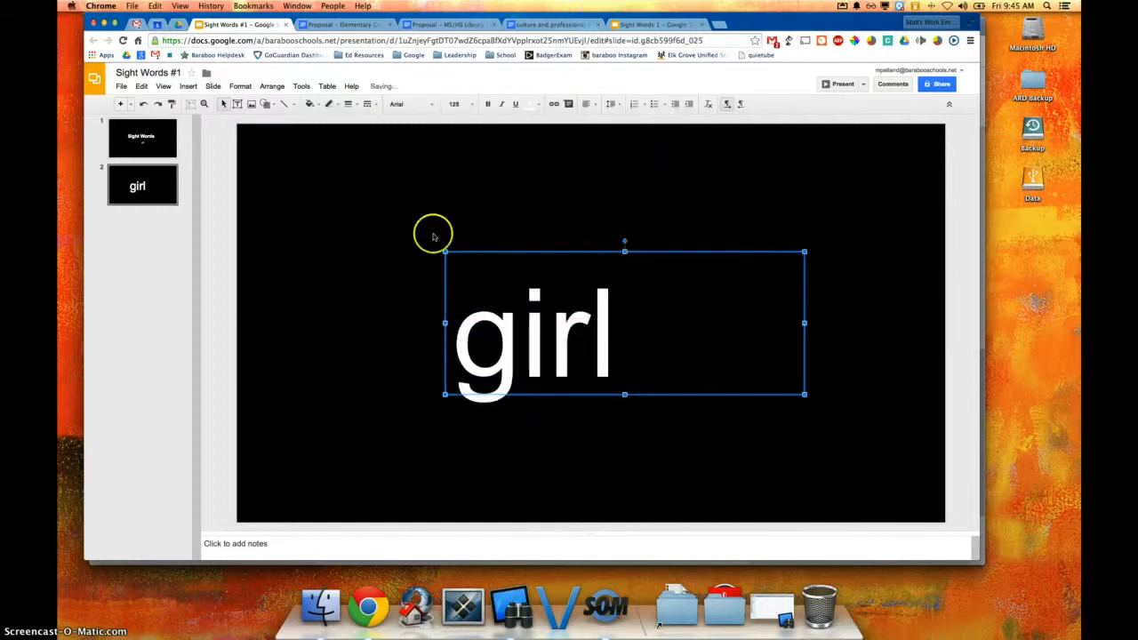
{"action": "left_click", "coordinate": [134, 221]}
Step: Duplicate the "girl" slide four times, making slides 3 to 6
{"action": "left_click", "coordinate": [145, 188]}
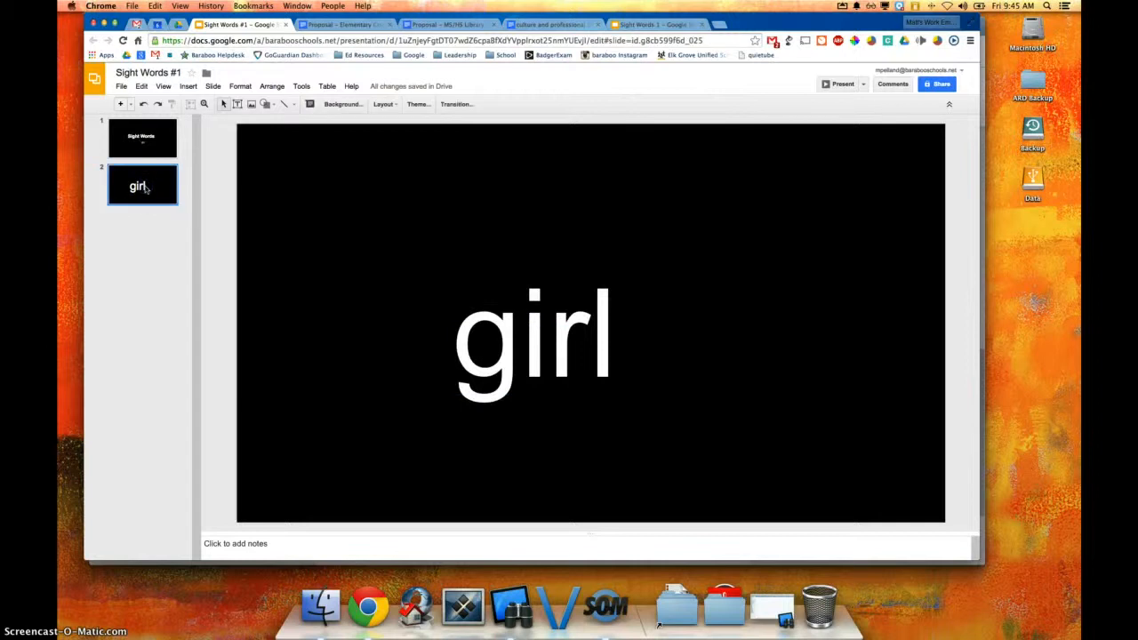
{"action": "left_click", "coordinate": [148, 189]}
{"action": "right_click", "coordinate": [153, 190]}
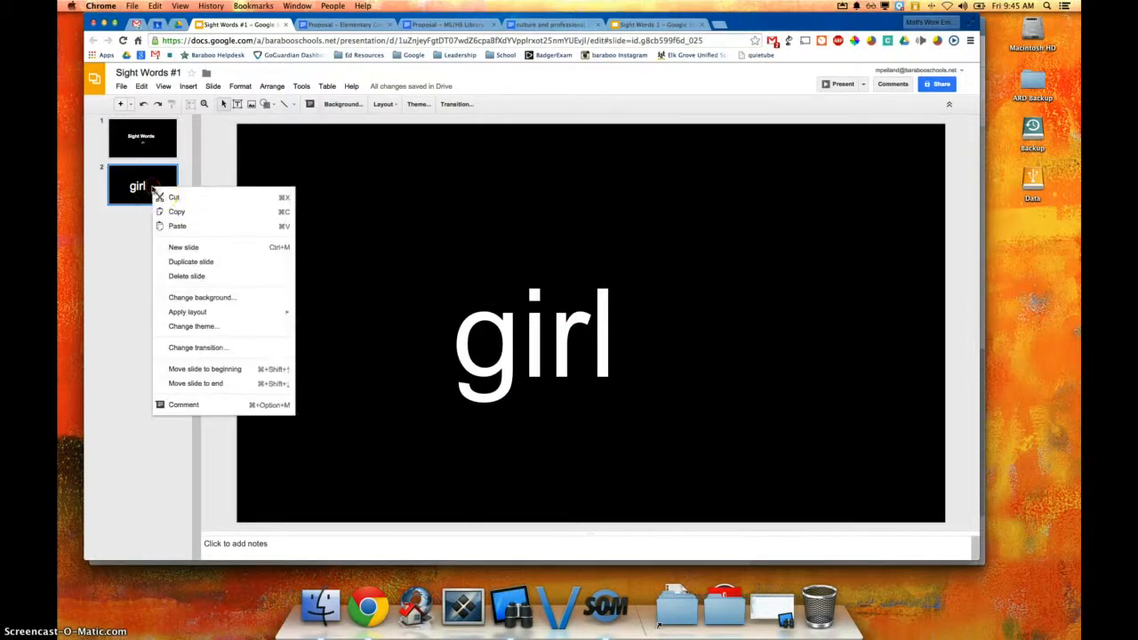
{"action": "left_click", "coordinate": [191, 262]}
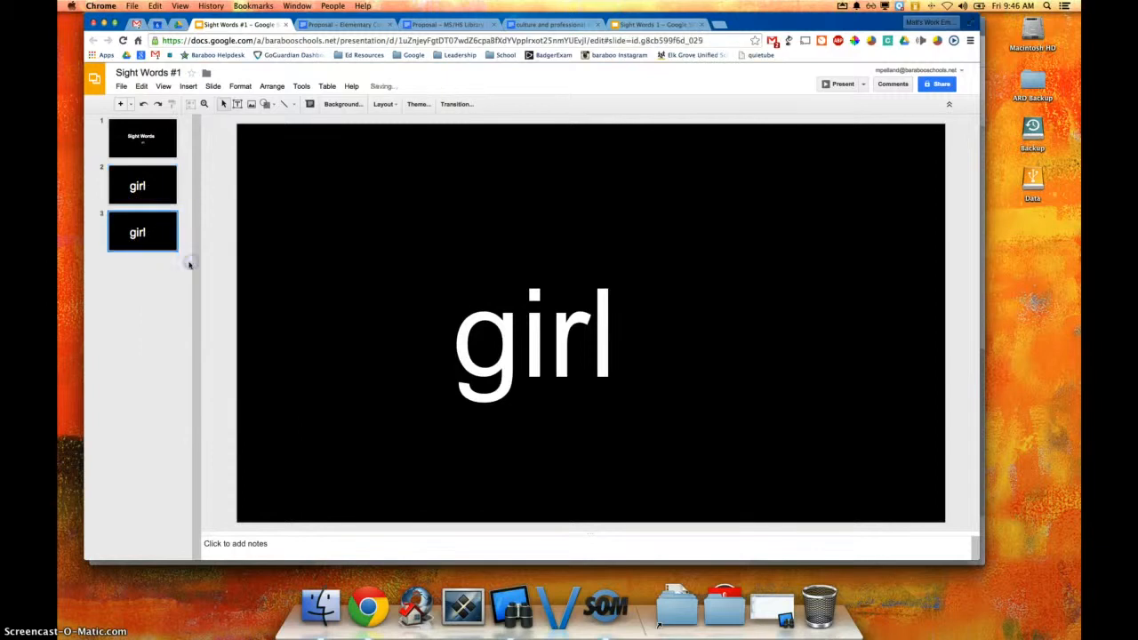
{"action": "right_click", "coordinate": [163, 237]}
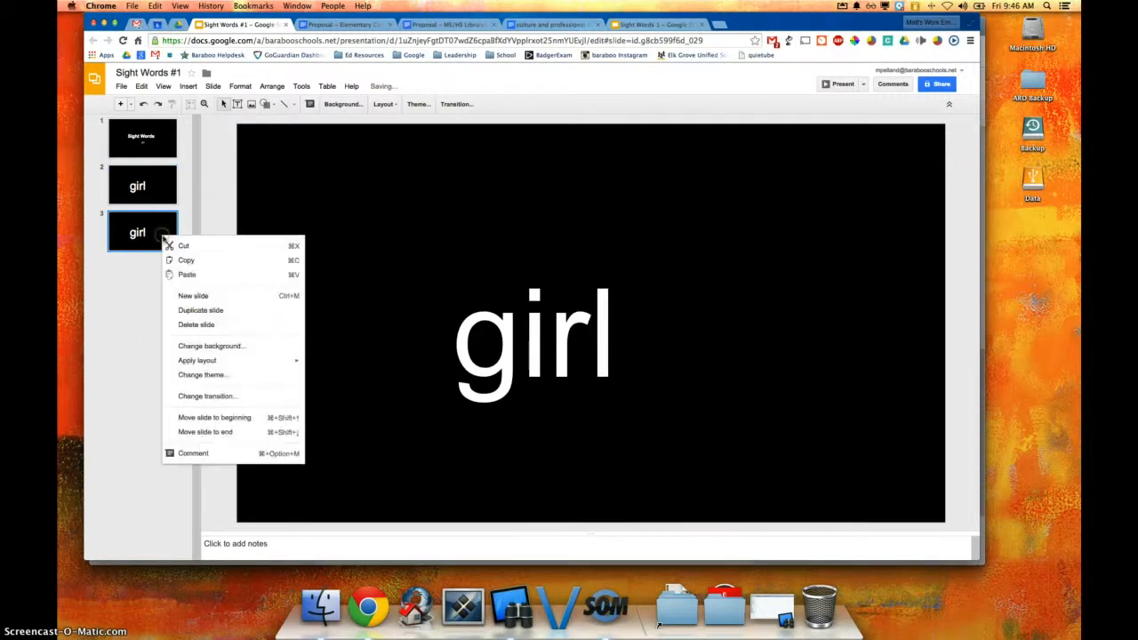
{"action": "left_click", "coordinate": [196, 311]}
{"action": "right_click", "coordinate": [159, 282]}
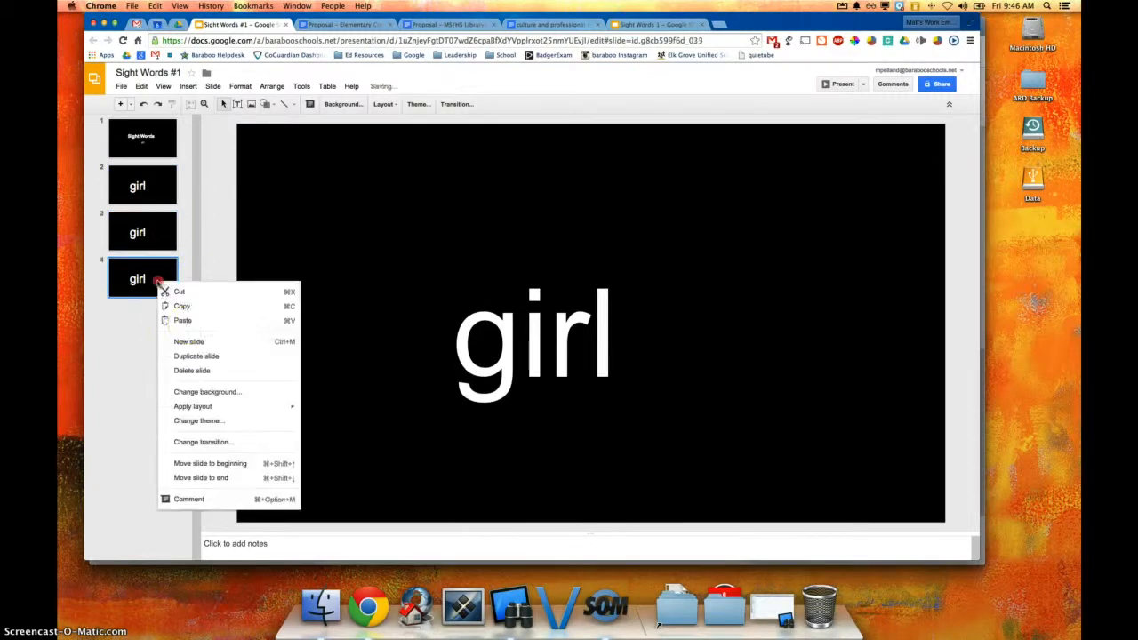
{"action": "left_click", "coordinate": [196, 356]}
{"action": "right_click", "coordinate": [156, 327]}
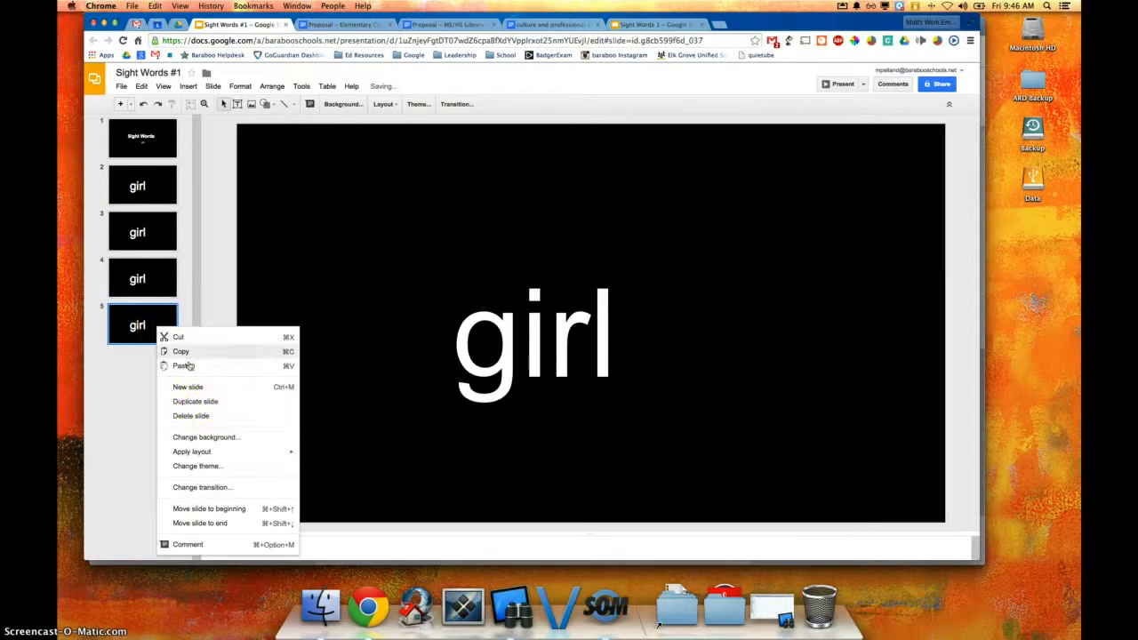
{"action": "left_click", "coordinate": [203, 400]}
Step: Replace the word on slide 3 with "dark"
{"action": "left_click", "coordinate": [138, 233]}
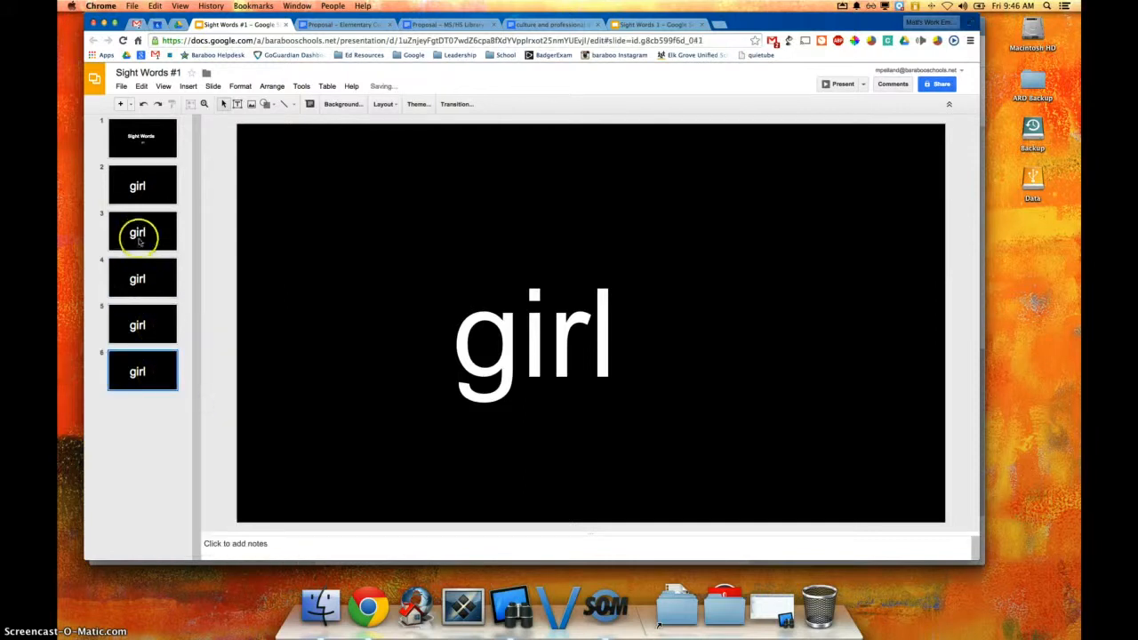
{"action": "double_click", "coordinate": [498, 341]}
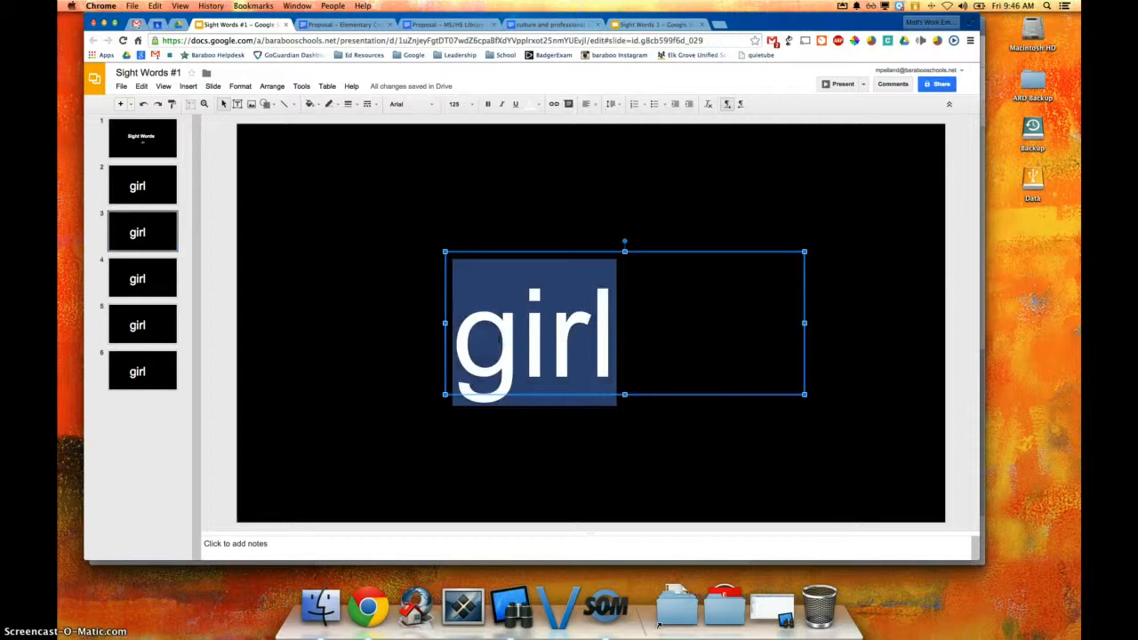
{"action": "type", "text": "dark"}
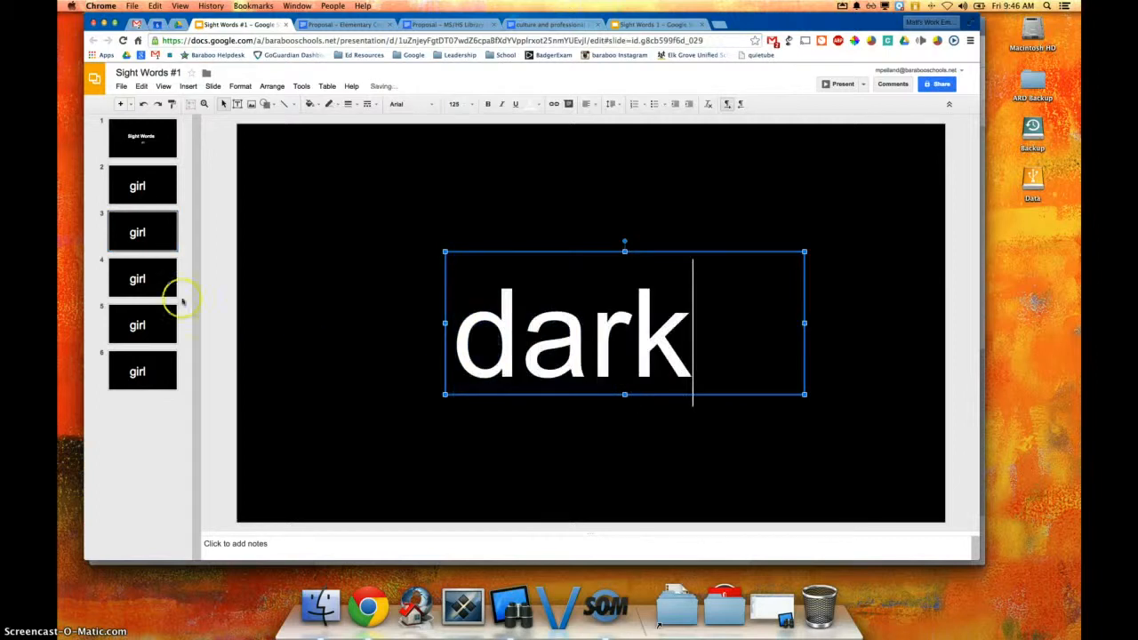
Step: Replace the word on slide 4 with "baby"
{"action": "left_click", "coordinate": [157, 283]}
{"action": "double_click", "coordinate": [531, 326]}
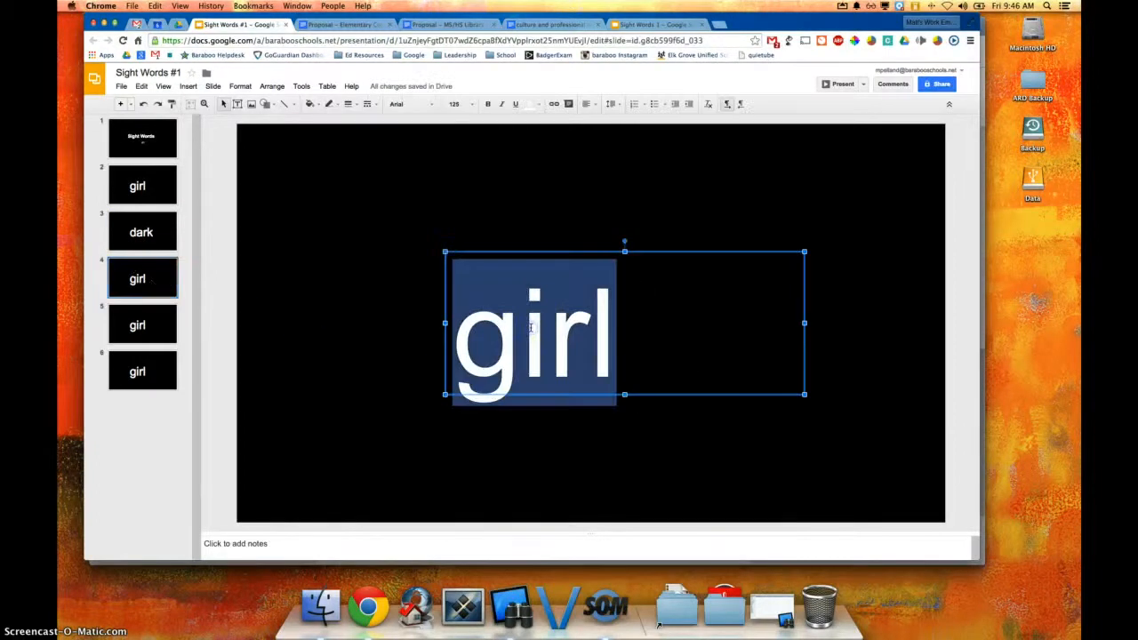
{"action": "type", "text": "baby"}
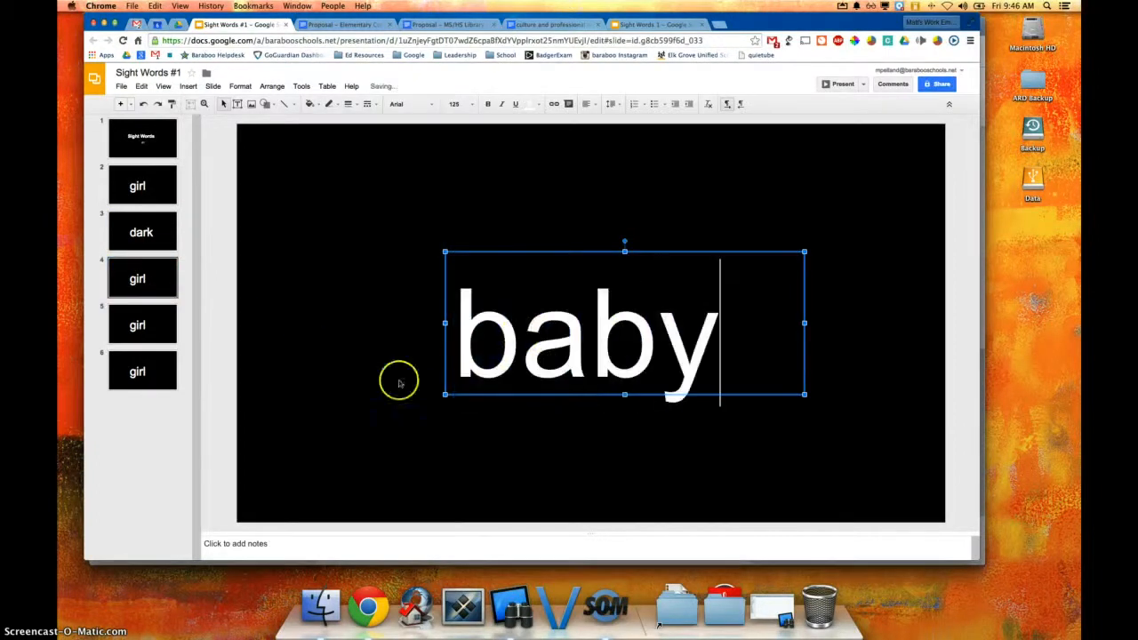
Step: Replace the word on slide 5 with "steps"
{"action": "left_click", "coordinate": [138, 326]}
{"action": "left_click", "coordinate": [524, 322]}
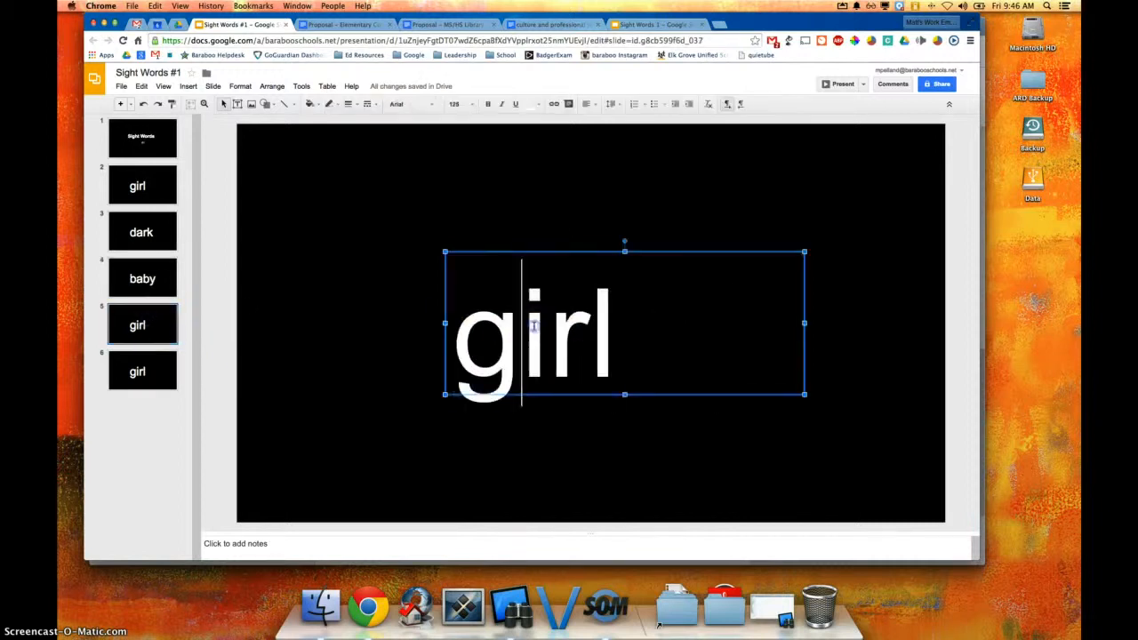
{"action": "double_click", "coordinate": [534, 326]}
{"action": "type", "text": "steps"}
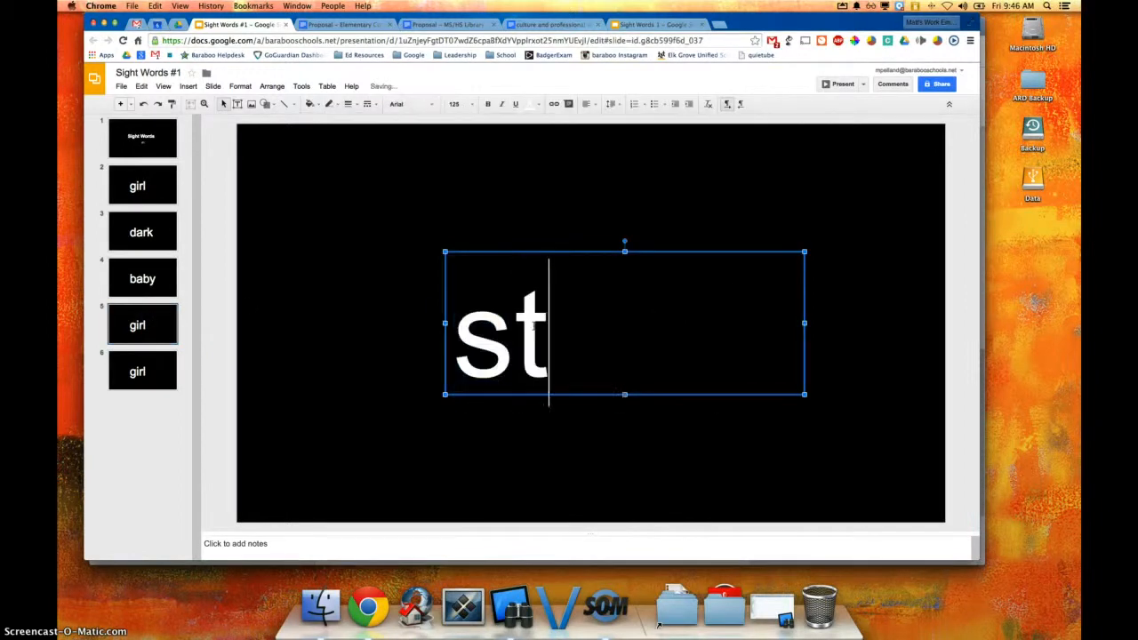
Step: Replace the word on slide 6 with "ball" and leave text editing
{"action": "left_click", "coordinate": [140, 371]}
{"action": "left_click", "coordinate": [521, 351]}
{"action": "double_click", "coordinate": [520, 351]}
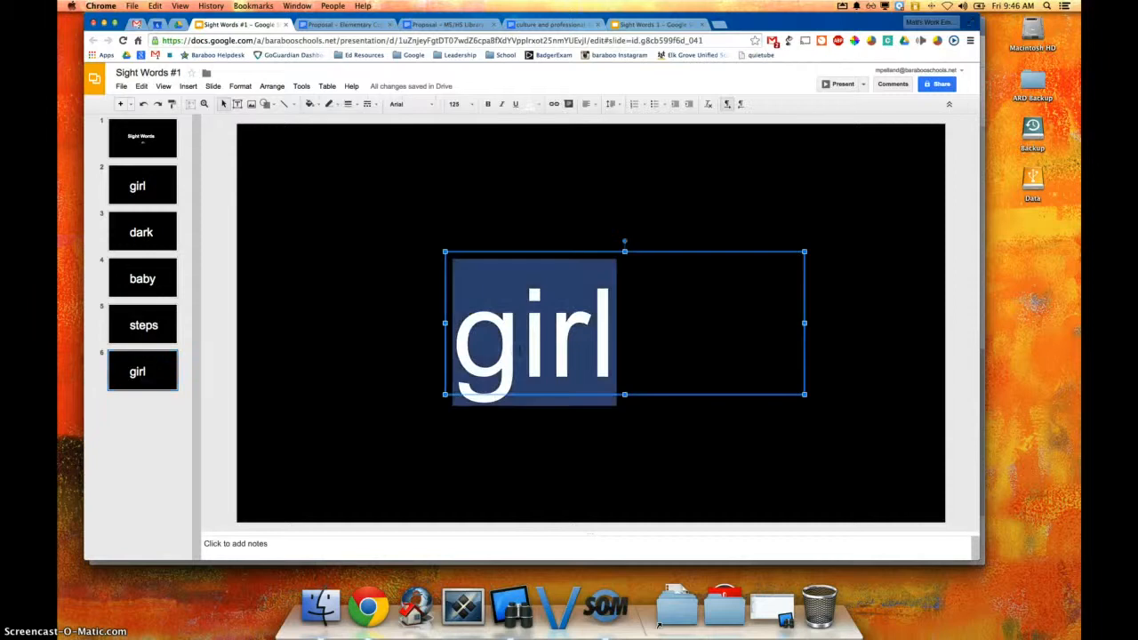
{"action": "type", "text": "ball"}
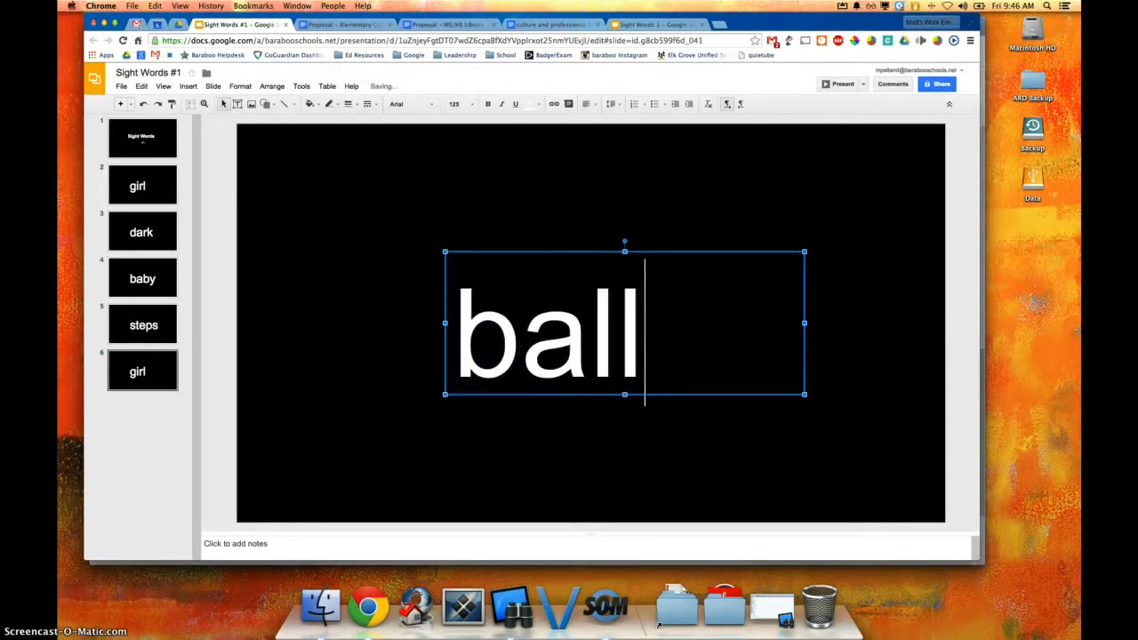
{"action": "left_click", "coordinate": [138, 419]}
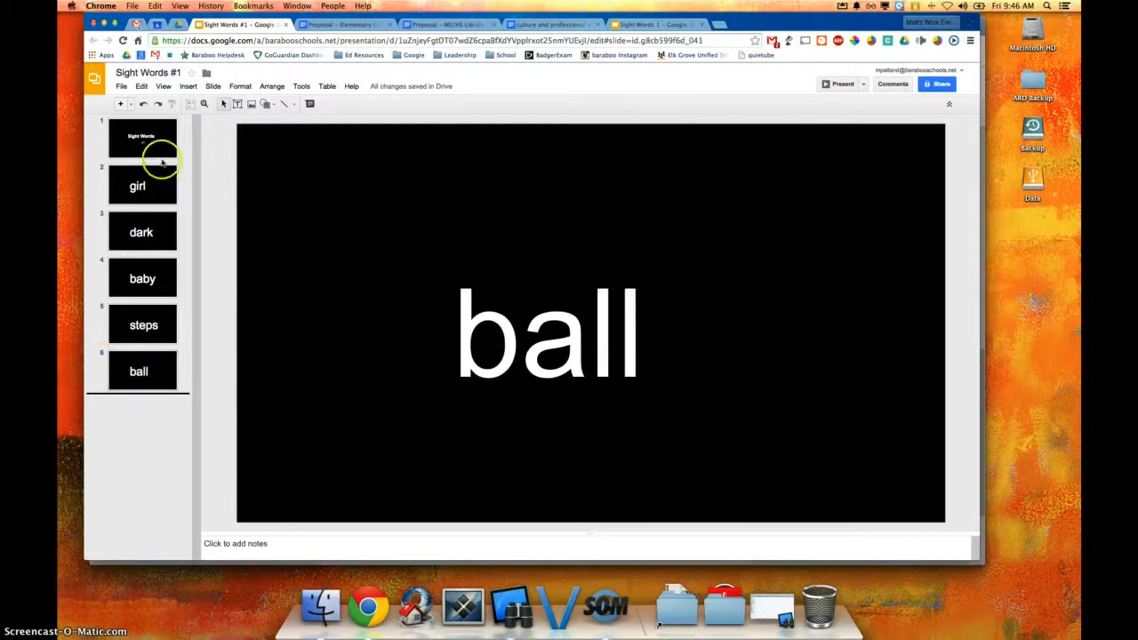
Step: Set up web publishing to auto-advance every 2 seconds, start as soon as the player loads and restart after the last slide
{"action": "left_click", "coordinate": [122, 87]}
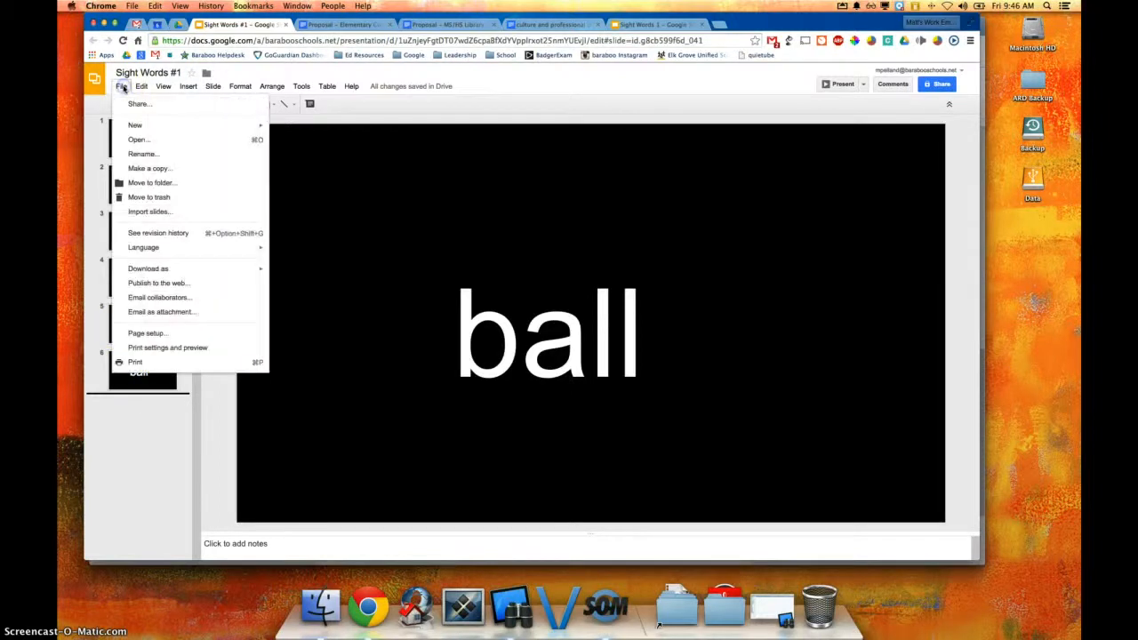
{"action": "left_click", "coordinate": [160, 282]}
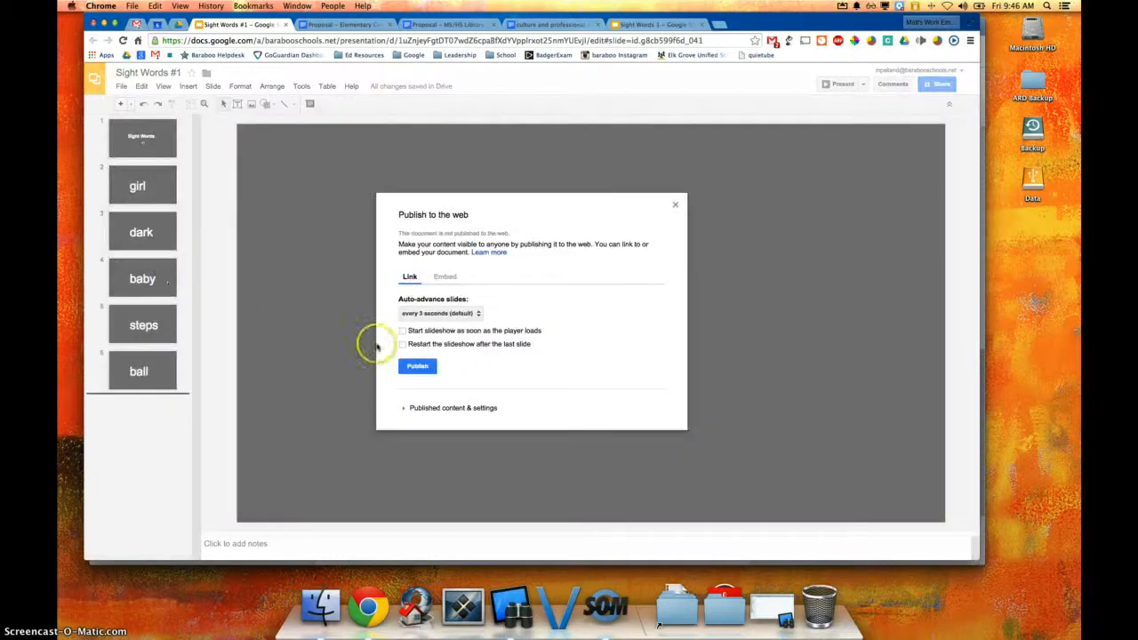
{"action": "left_click", "coordinate": [431, 315]}
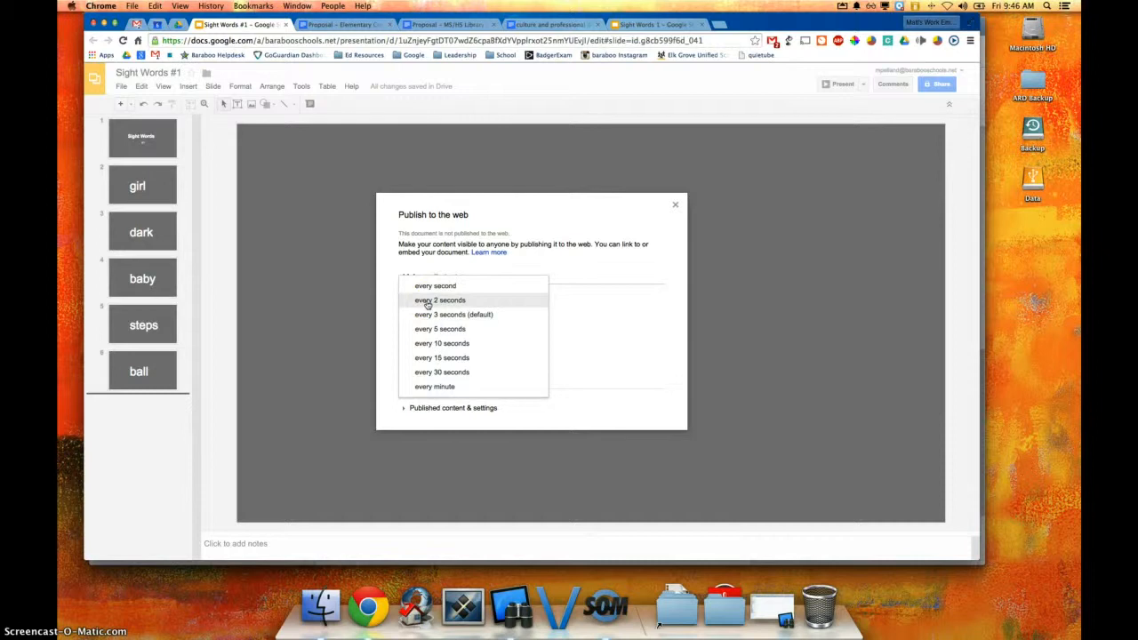
{"action": "left_click", "coordinate": [427, 303]}
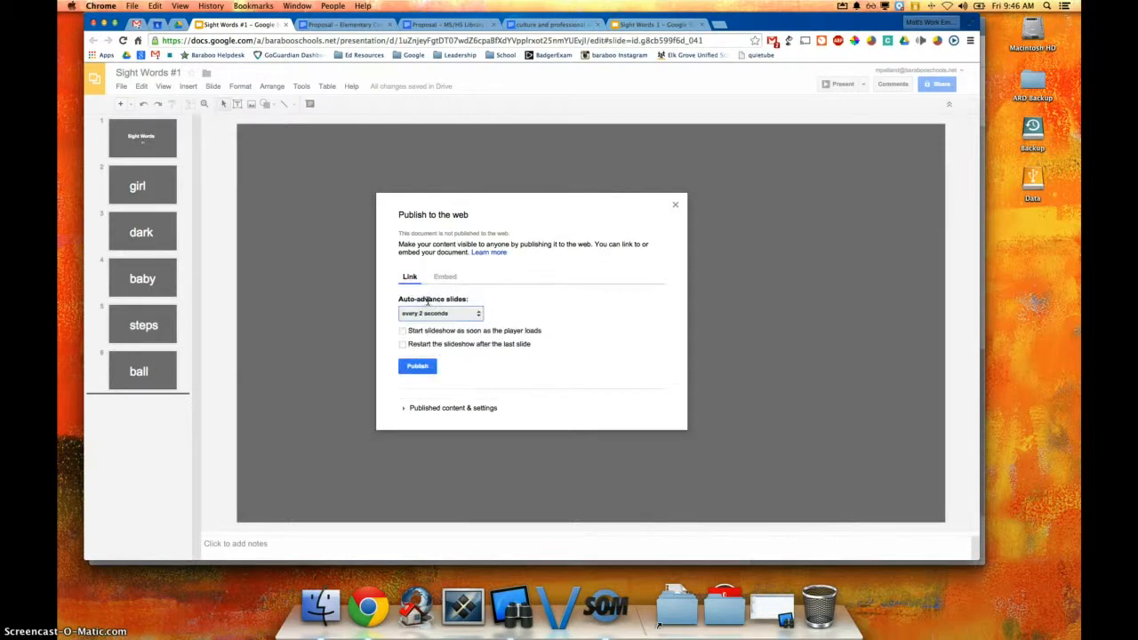
{"action": "left_click", "coordinate": [402, 330]}
{"action": "left_click", "coordinate": [404, 343]}
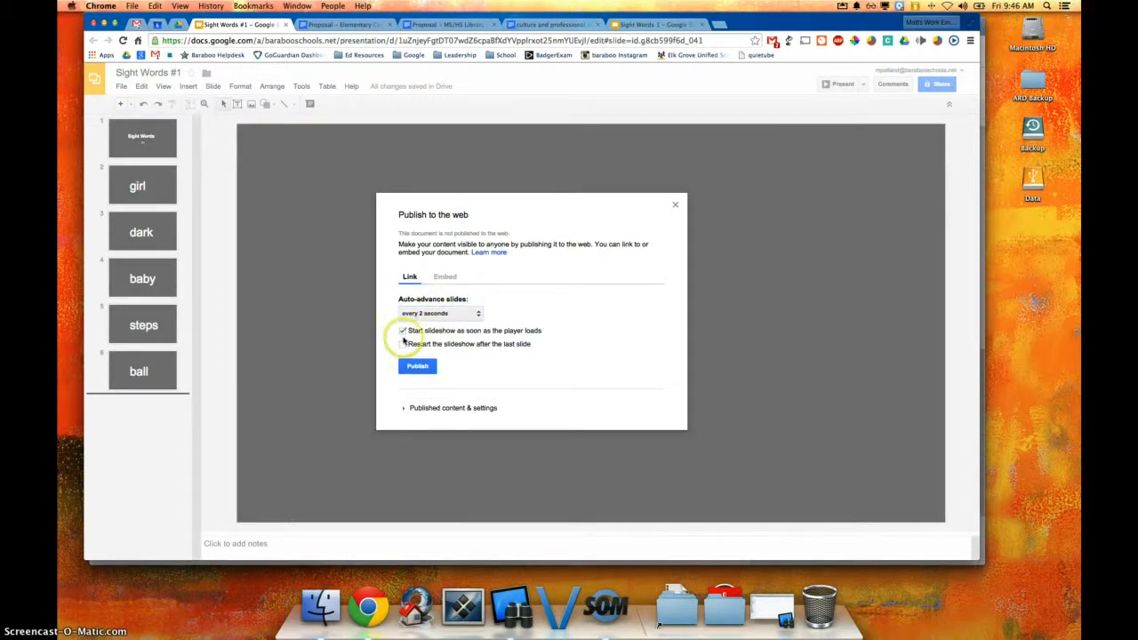
{"action": "left_click", "coordinate": [403, 345]}
Step: Publish the presentation to the web and copy its published link
{"action": "left_click", "coordinate": [422, 367]}
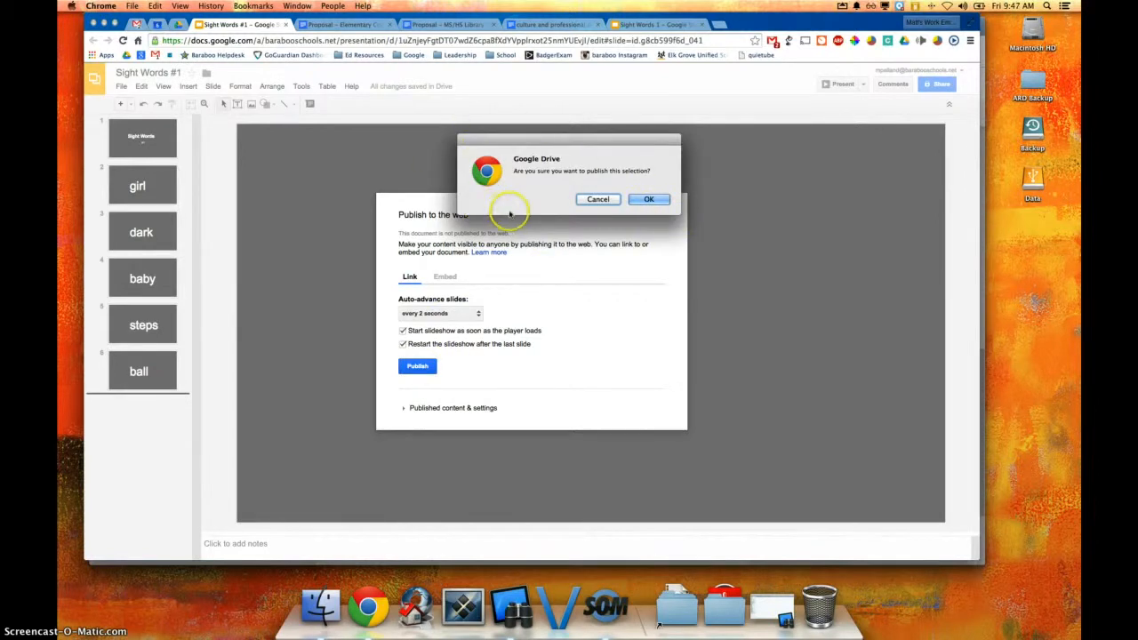
{"action": "left_click", "coordinate": [652, 201]}
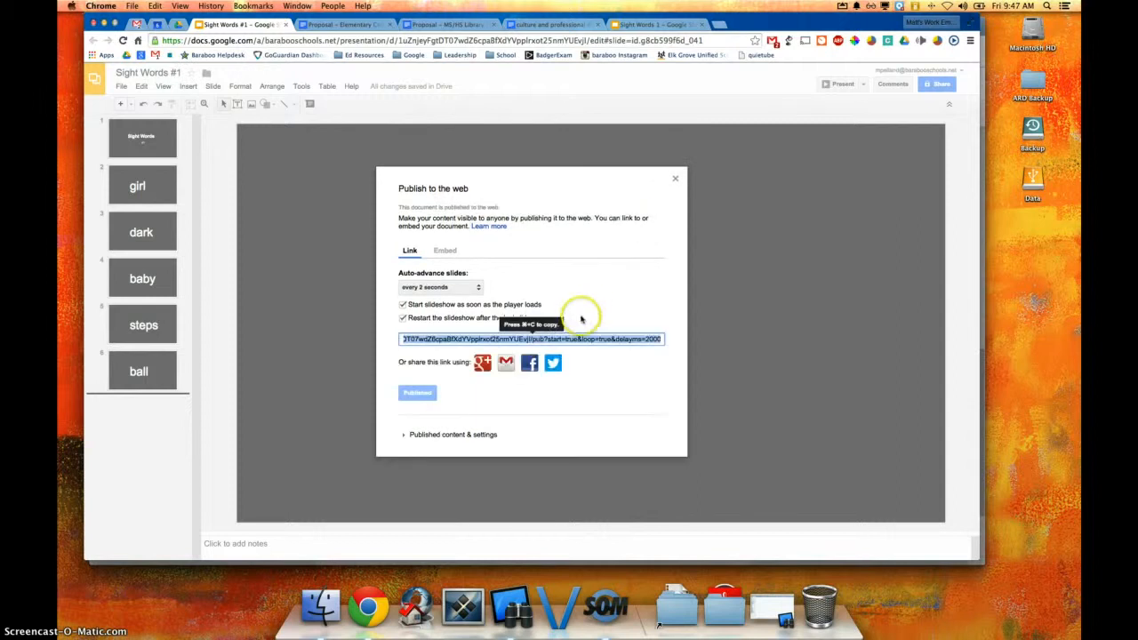
{"action": "key", "text": "super+c"}
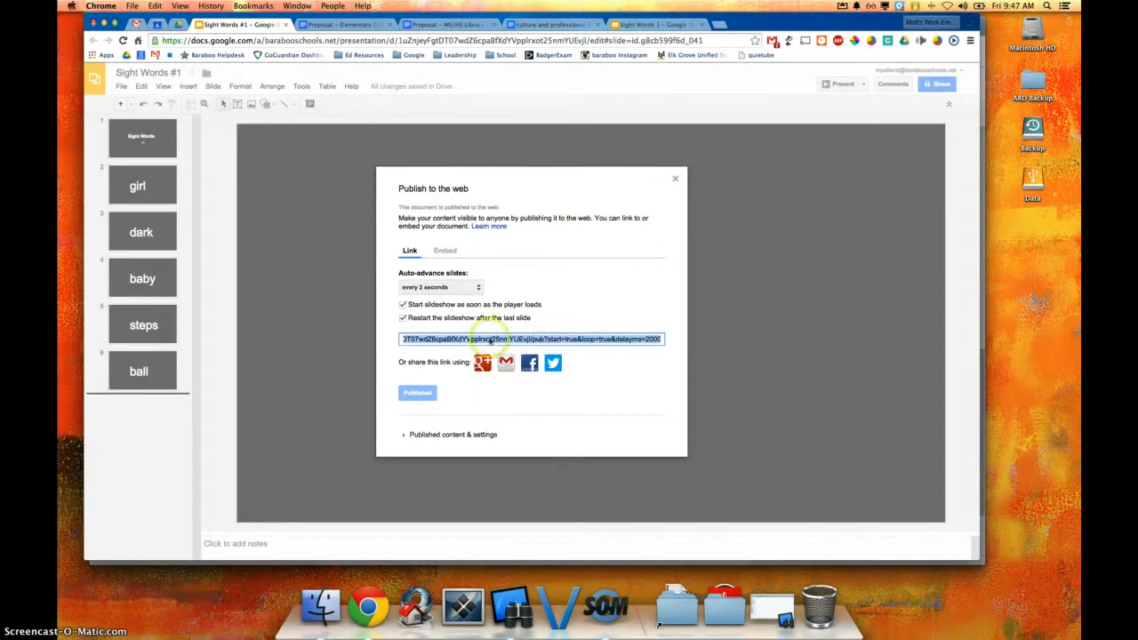
{"action": "left_click", "coordinate": [475, 340]}
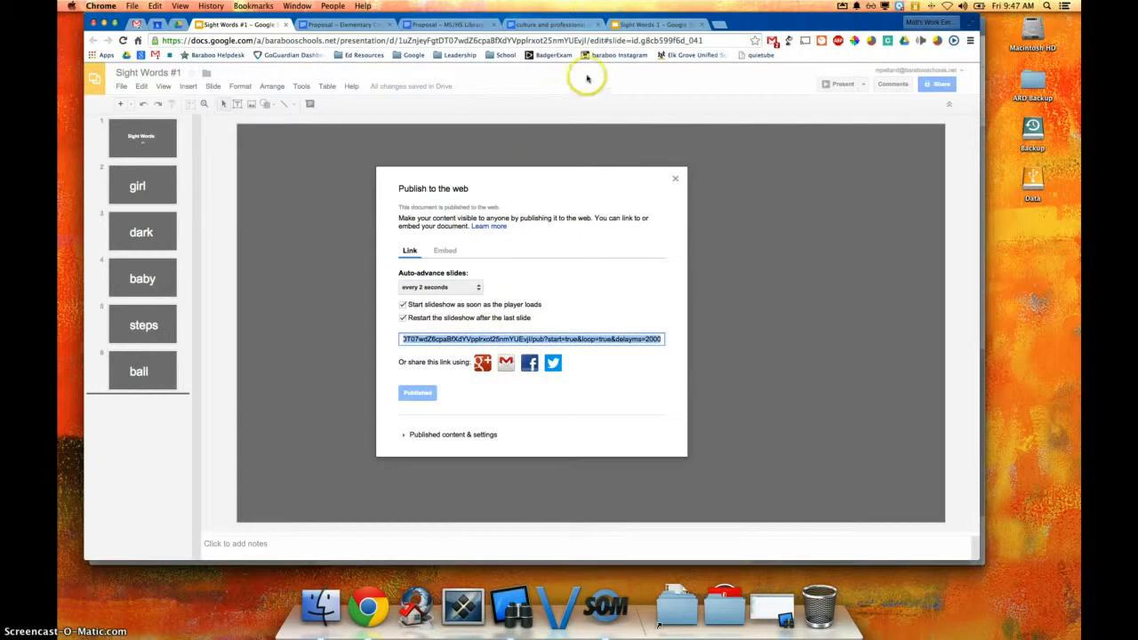
Step: Close the earlier "Sight Words 1" example tab and play the published slideshow from the copied link in a new tab
{"action": "left_click", "coordinate": [700, 25]}
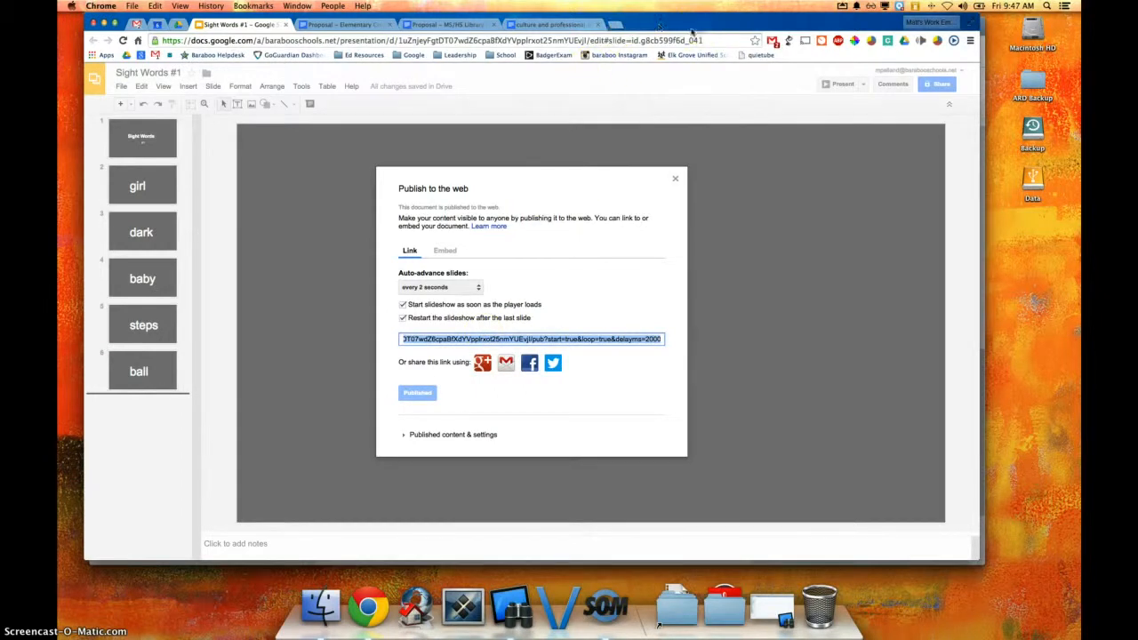
{"action": "left_click", "coordinate": [618, 24]}
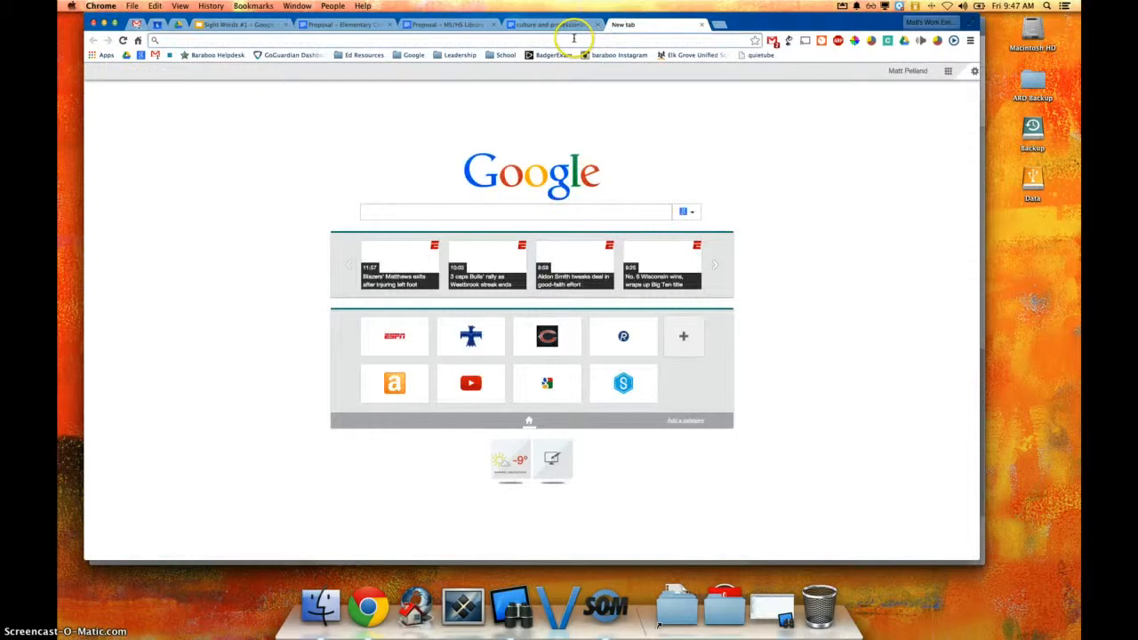
{"action": "key", "text": "super+v"}
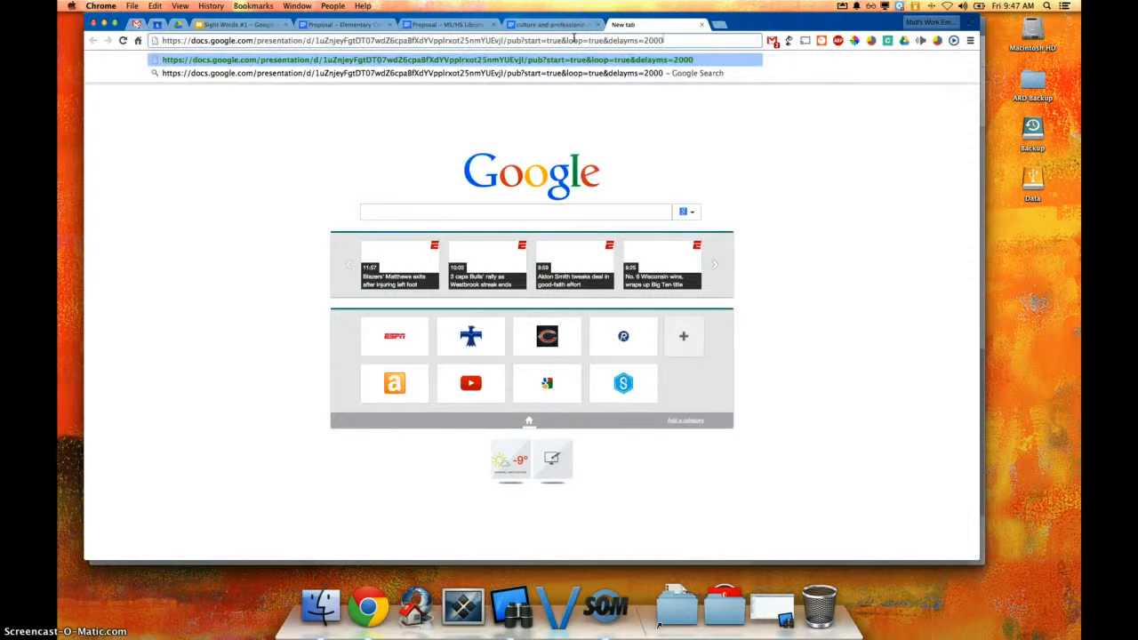
{"action": "key", "text": "Return"}
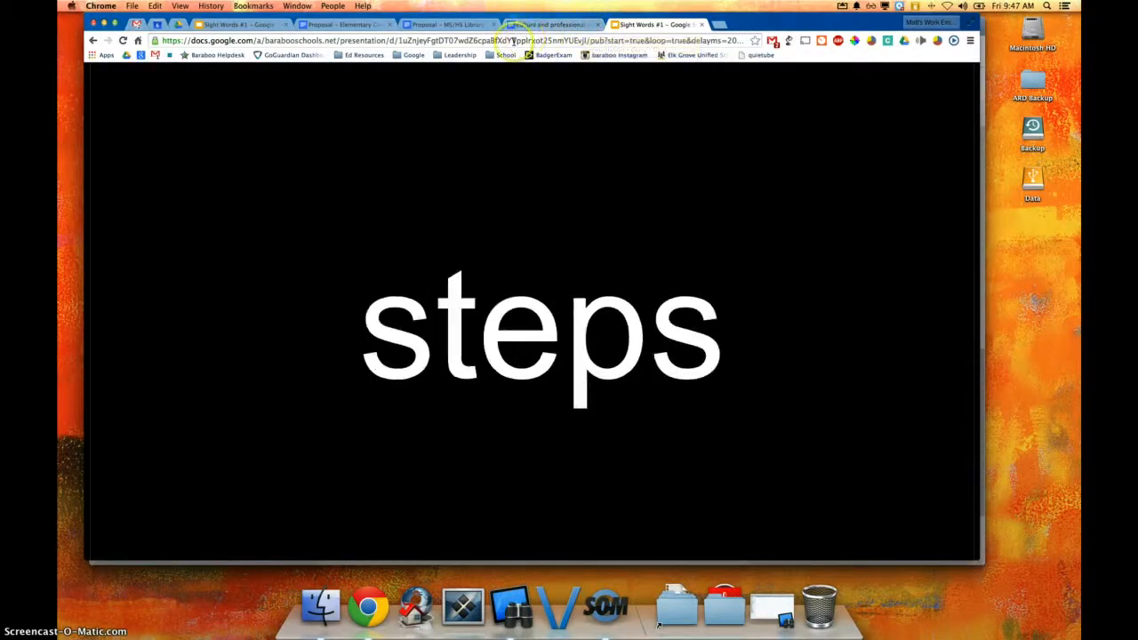
{"action": "left_click", "coordinate": [465, 405]}
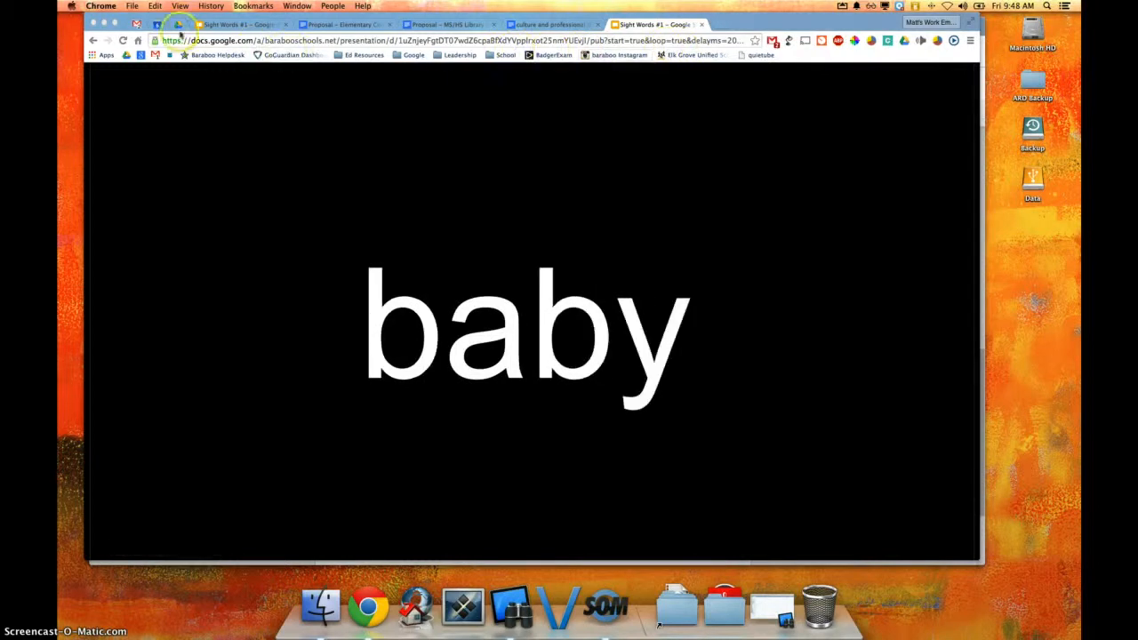
Step: Switch to Google Drive and create a new Google Docs document
{"action": "left_click", "coordinate": [178, 24]}
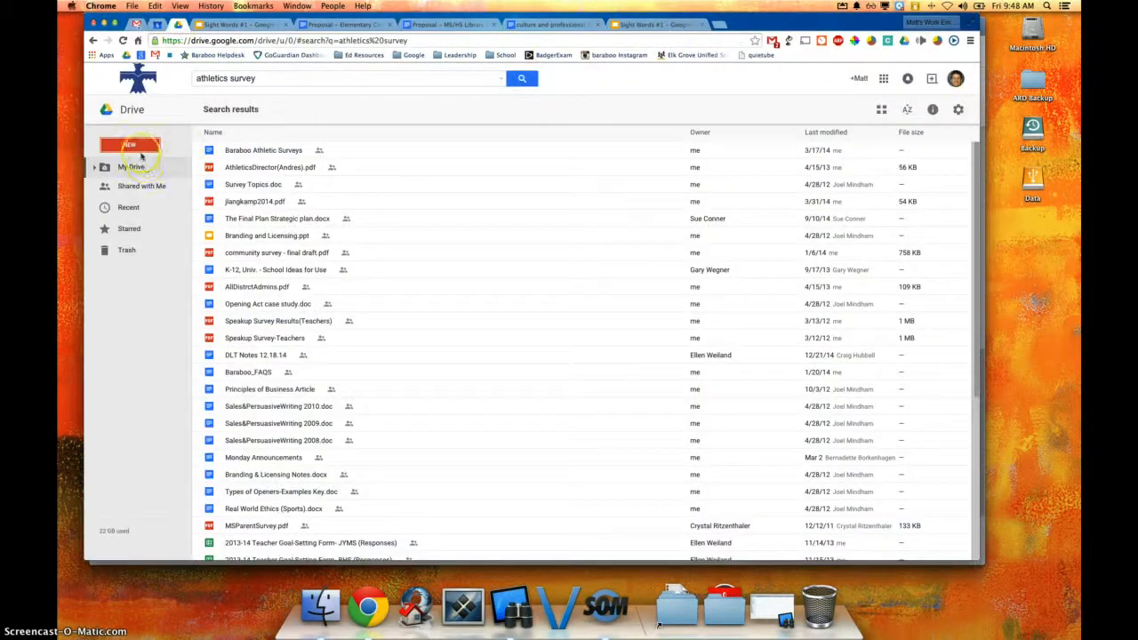
{"action": "left_click", "coordinate": [135, 147]}
{"action": "left_click", "coordinate": [151, 237]}
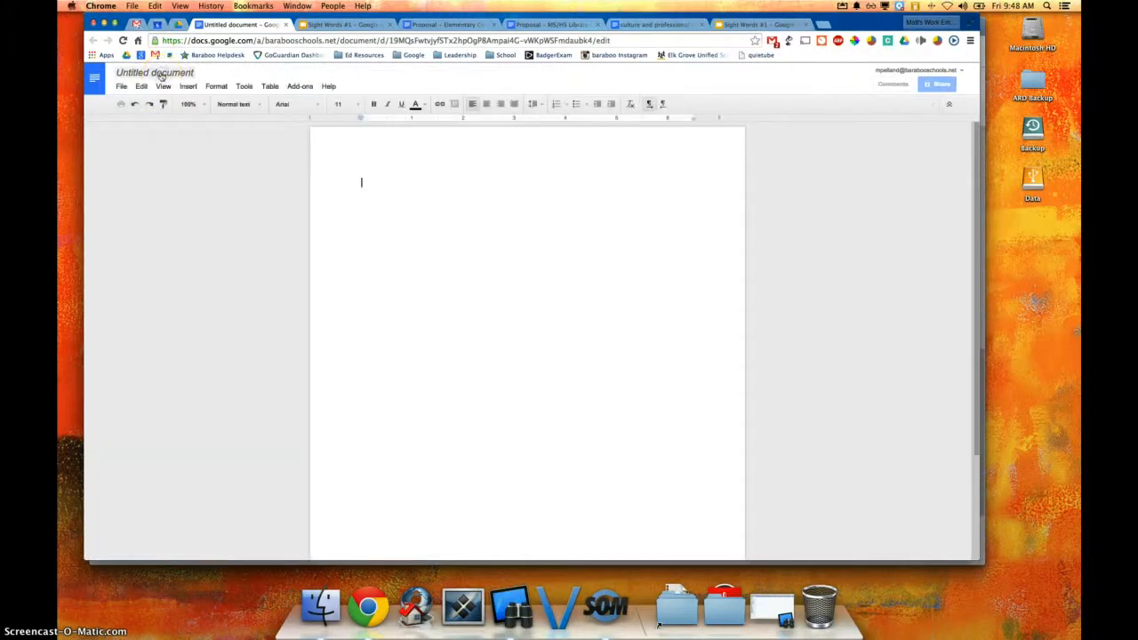
Step: Rename the new document "Site Words Presentations"
{"action": "left_click", "coordinate": [161, 74]}
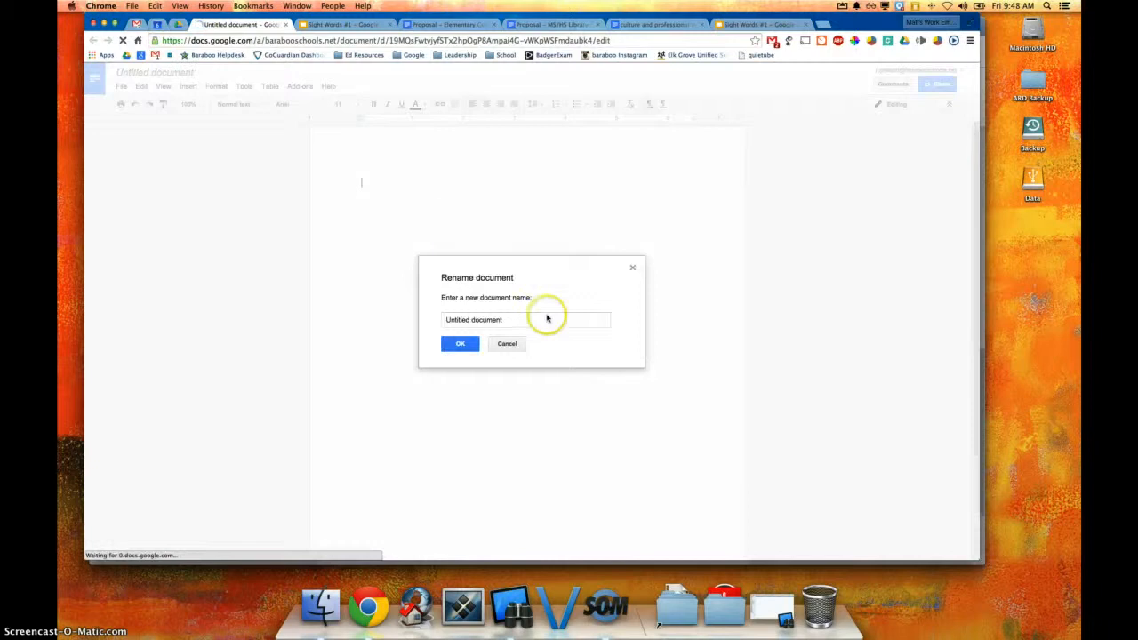
{"action": "double_click", "coordinate": [503, 322]}
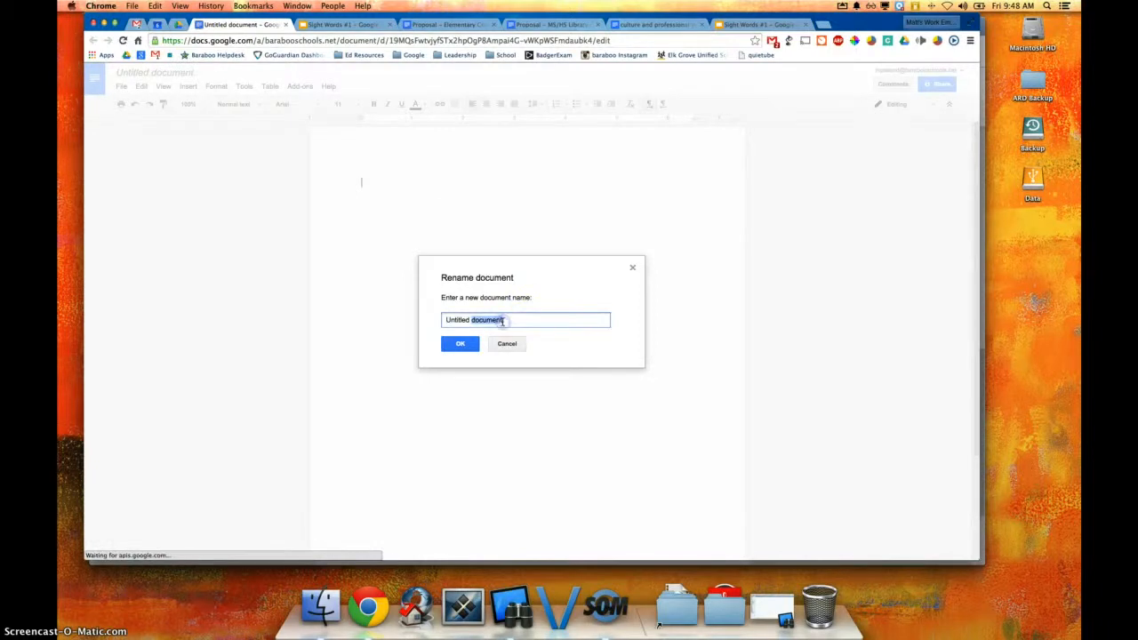
{"action": "triple_click", "coordinate": [503, 321]}
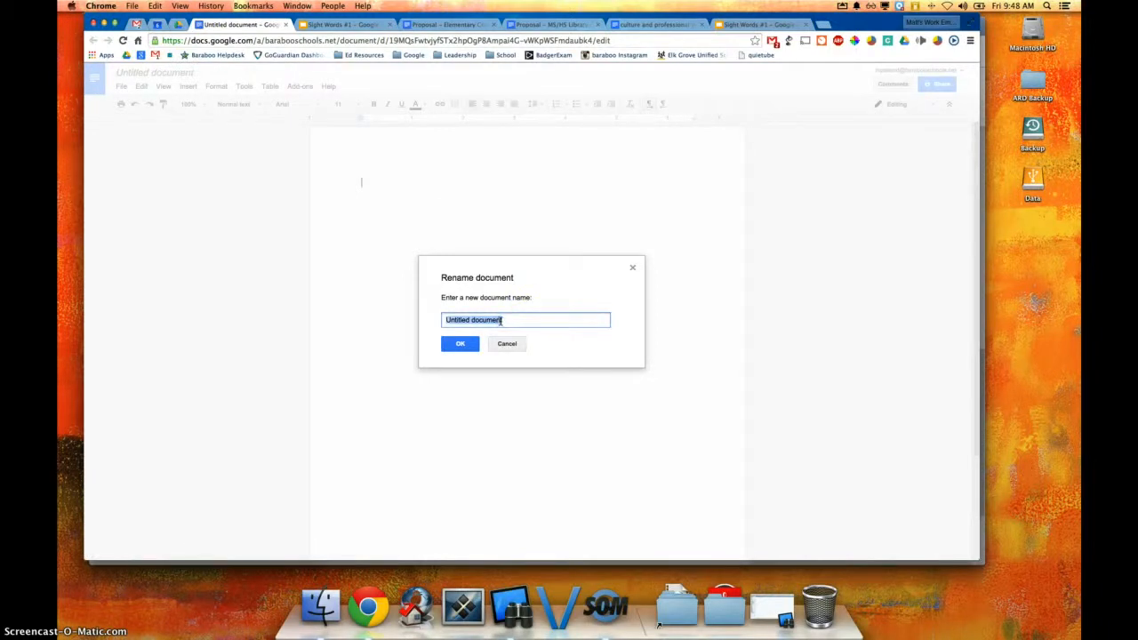
{"action": "type", "text": "Site Words Presentations"}
{"action": "key", "text": "Return"}
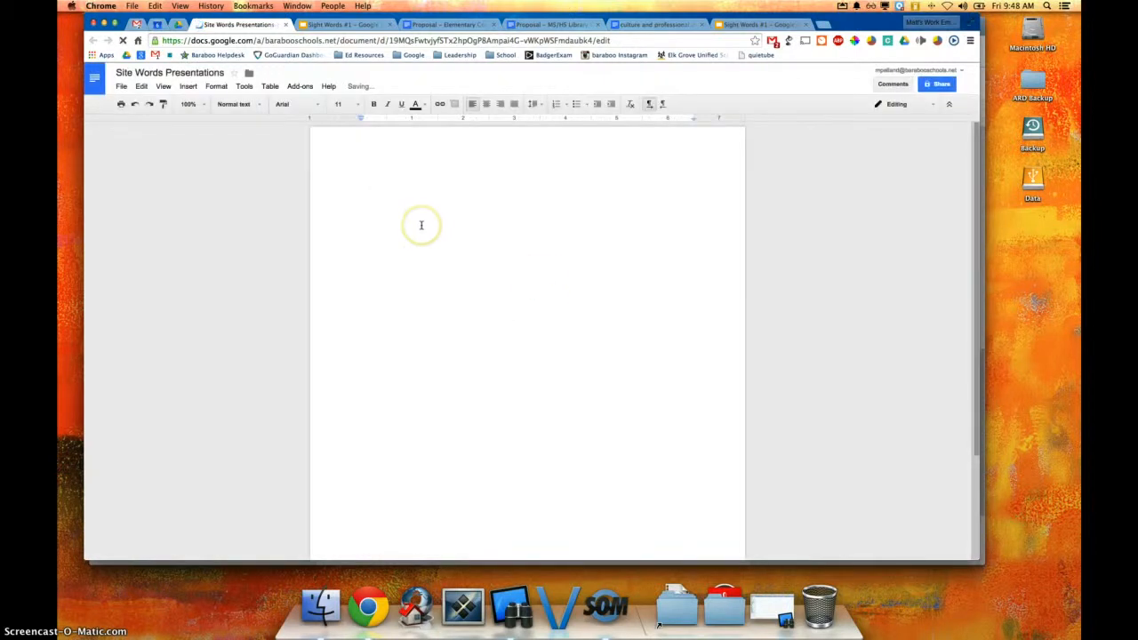
Step: Enter "Sight Words #1 -" followed by the copied presentation link as a hyperlink, and add blank lines below it
{"action": "type", "text": "Sight Words #1 -"}
{"action": "key", "text": "super+v"}
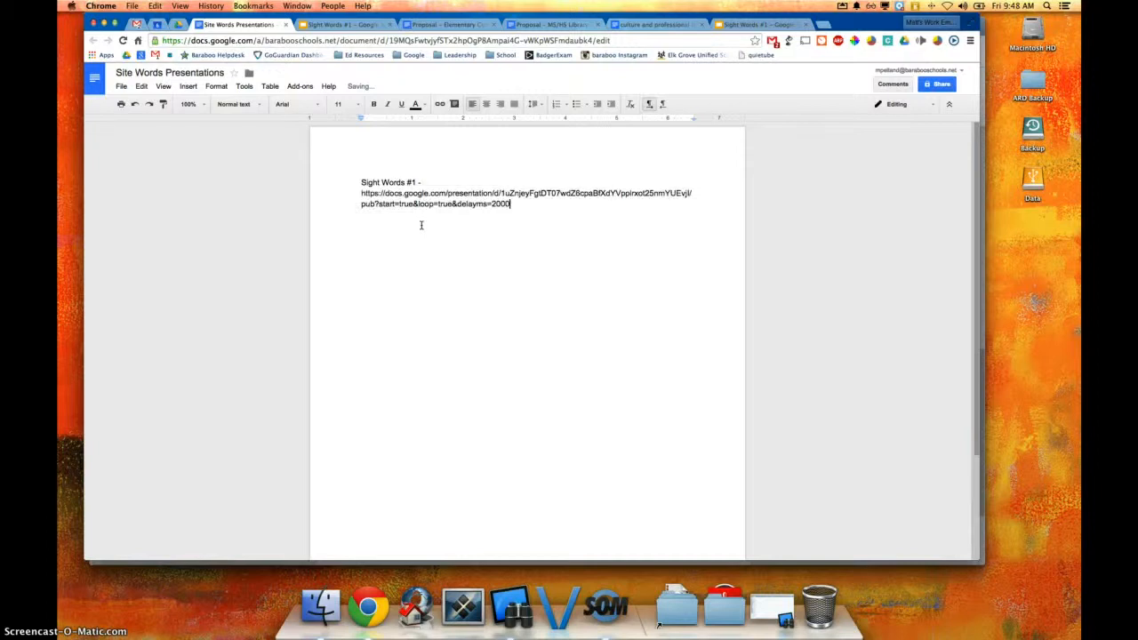
{"action": "left_click_drag", "start_coordinate": [521, 206], "coordinate": [399, 202]}
{"action": "left_click", "coordinate": [531, 205]}
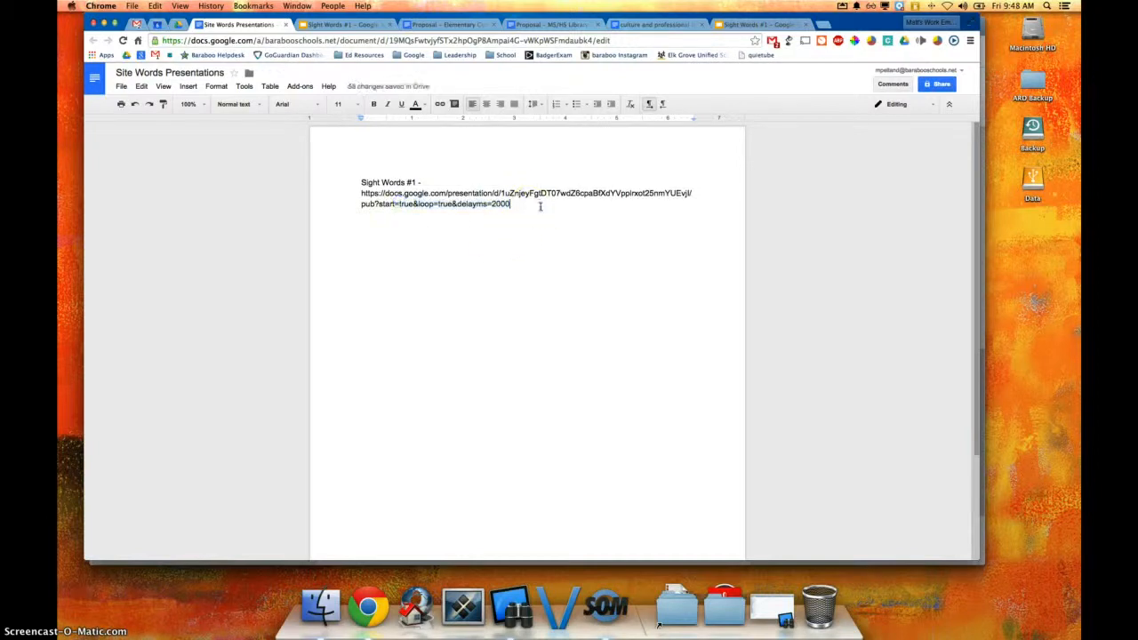
{"action": "key", "text": "Return"}
{"action": "key", "text": "Return"}
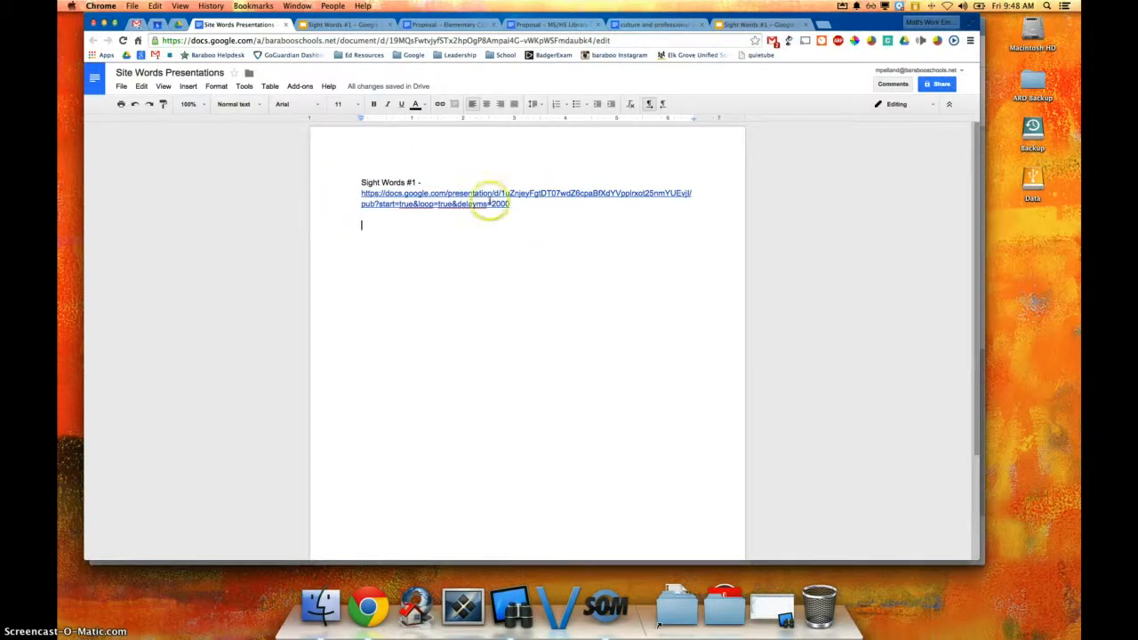
Step: Open the published presentation from its hyperlink in the document
{"action": "left_click", "coordinate": [485, 204]}
{"action": "left_click", "coordinate": [482, 221]}
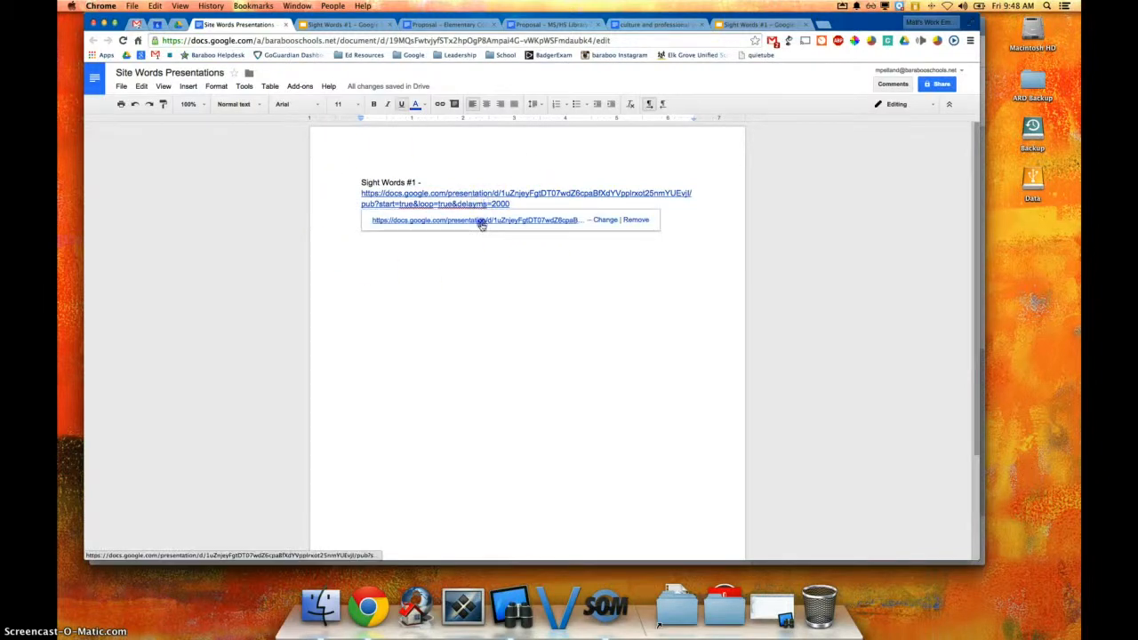